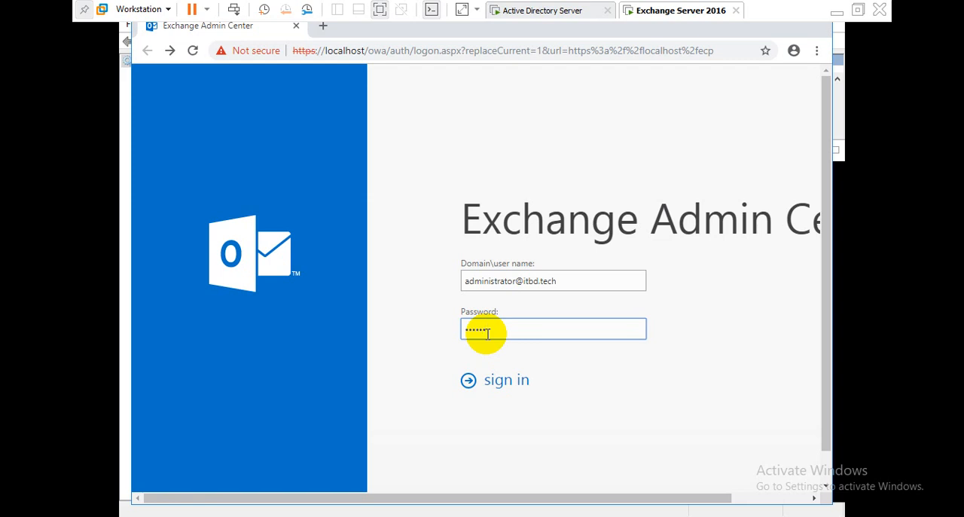
# Step: Sign in and save the display language English (United States) with the time zone (UTC+06:00) Dhaka
pyautogui.press('Return')
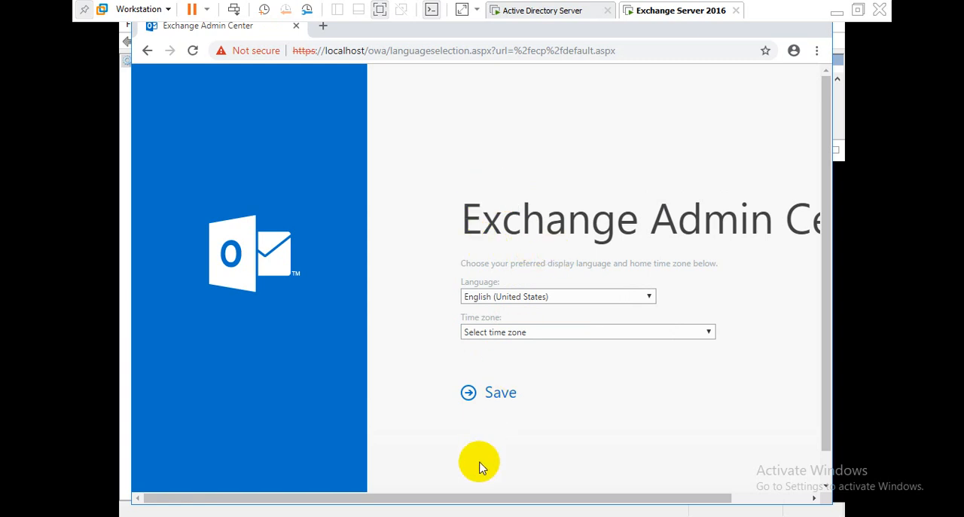
pyautogui.moveTo(477, 501); pyautogui.dragTo(603, 506)
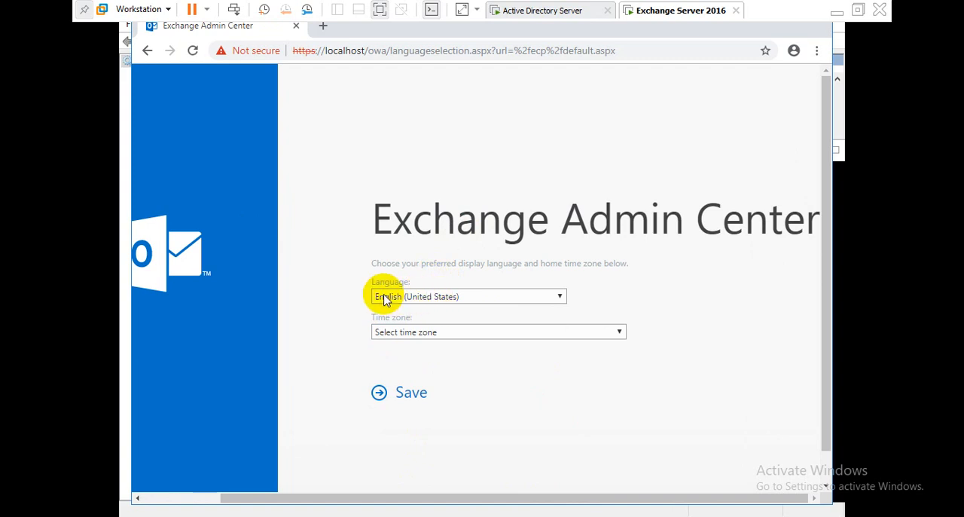
pyautogui.click(397, 333)
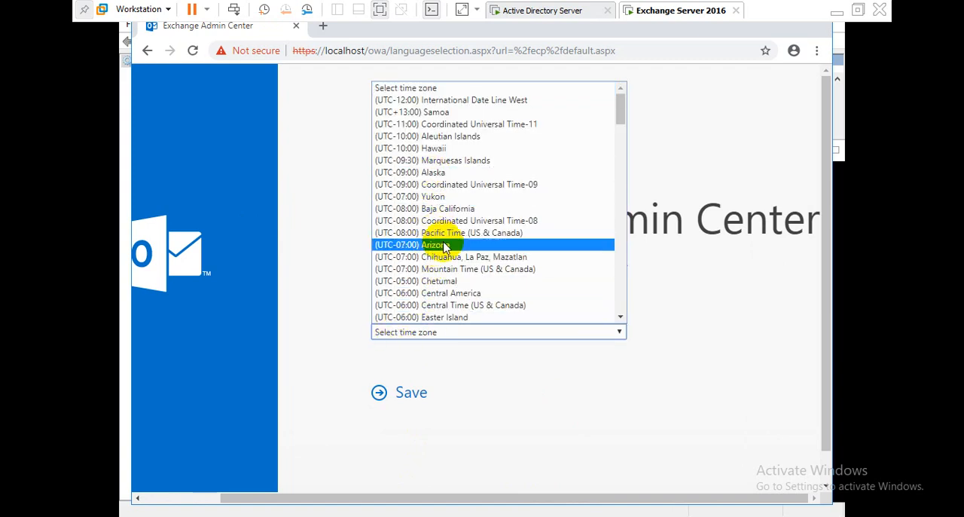
pyautogui.scroll(-5, 445, 248)
pyautogui.scroll(-10, 445, 248)
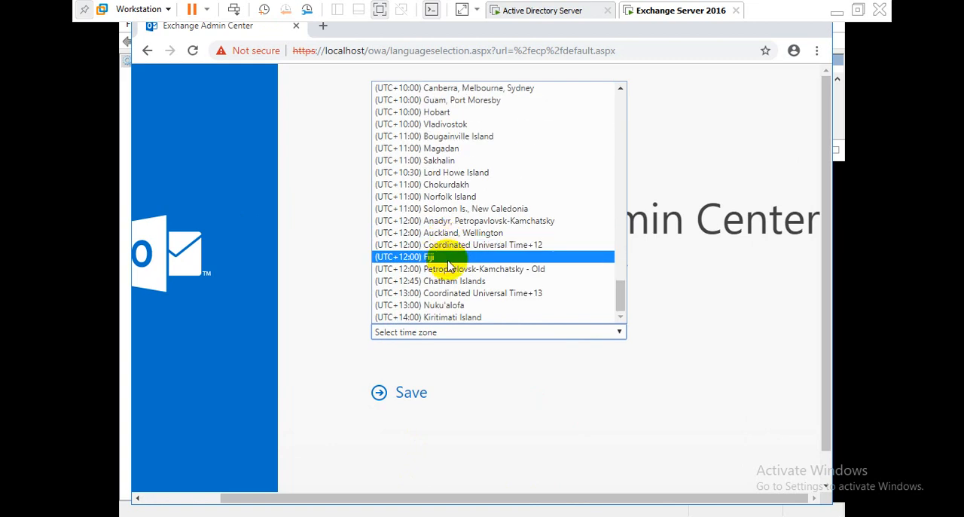
pyautogui.scroll(10, 448, 262)
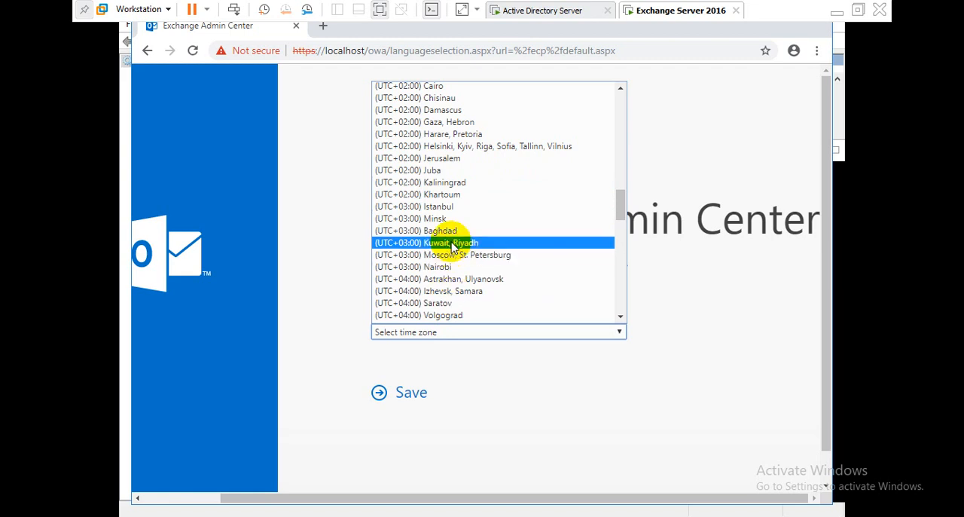
pyautogui.scroll(4, 444, 204)
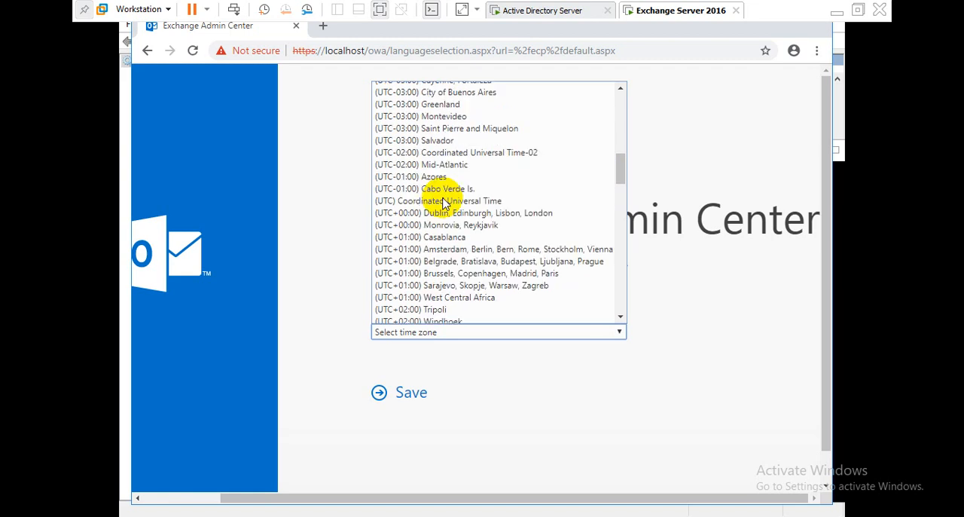
pyautogui.scroll(-5, 427, 237)
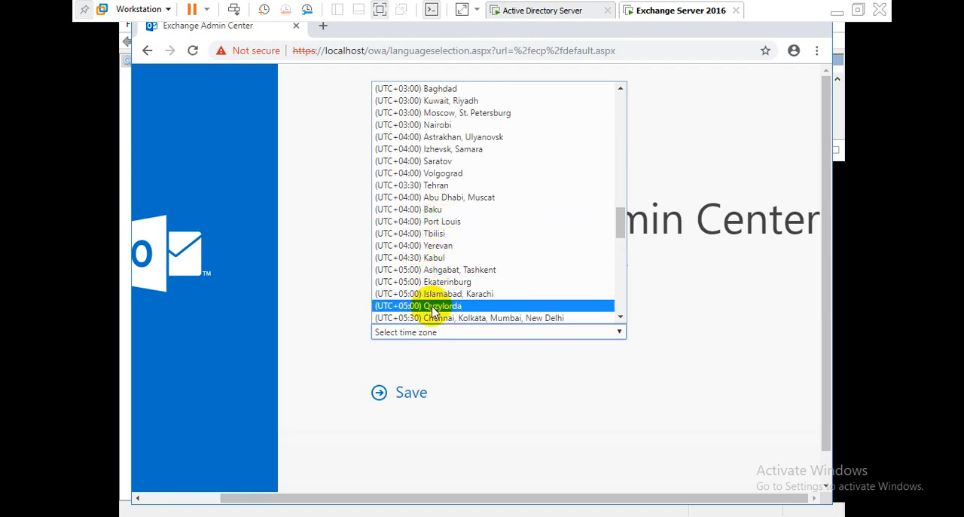
pyautogui.scroll(-3, 431, 311)
pyautogui.click(431, 223)
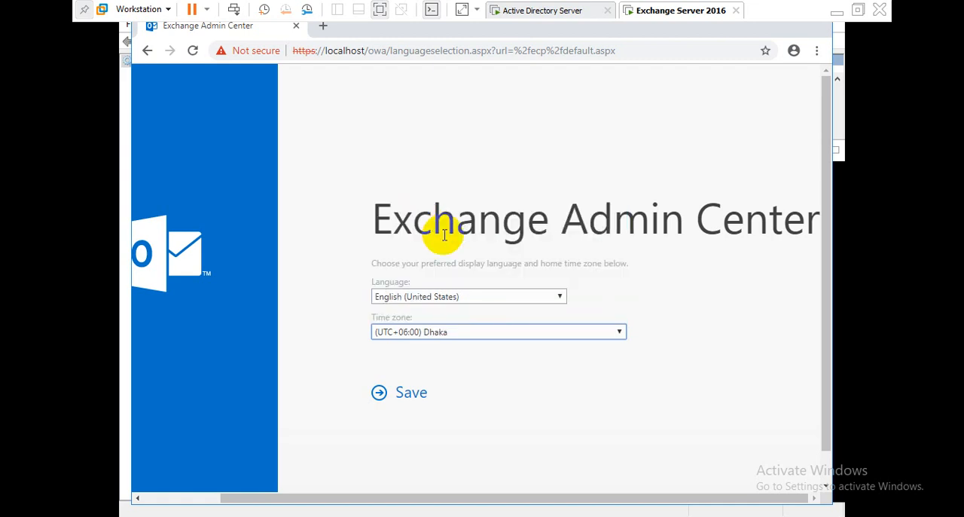
pyautogui.click(412, 398)
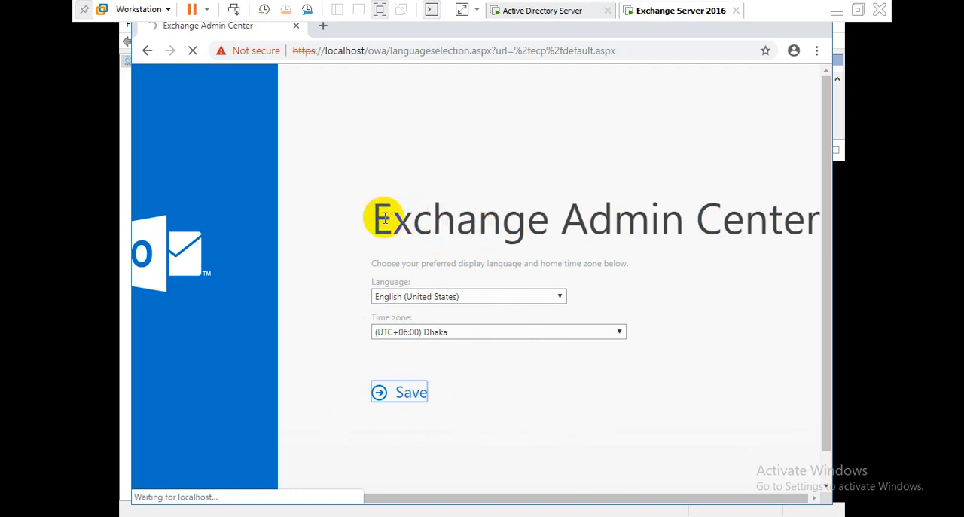
pyautogui.moveTo(430, 217); pyautogui.dragTo(798, 223)
pyautogui.click(541, 218)
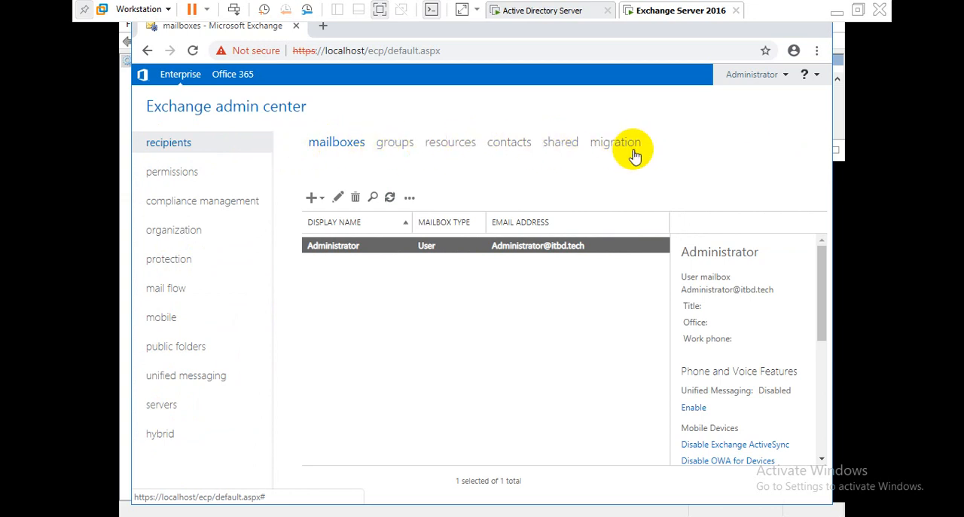
# Step: Browse the permissions, compliance management, organization and recipients sections and open the new mailbox options
pyautogui.click(173, 173)
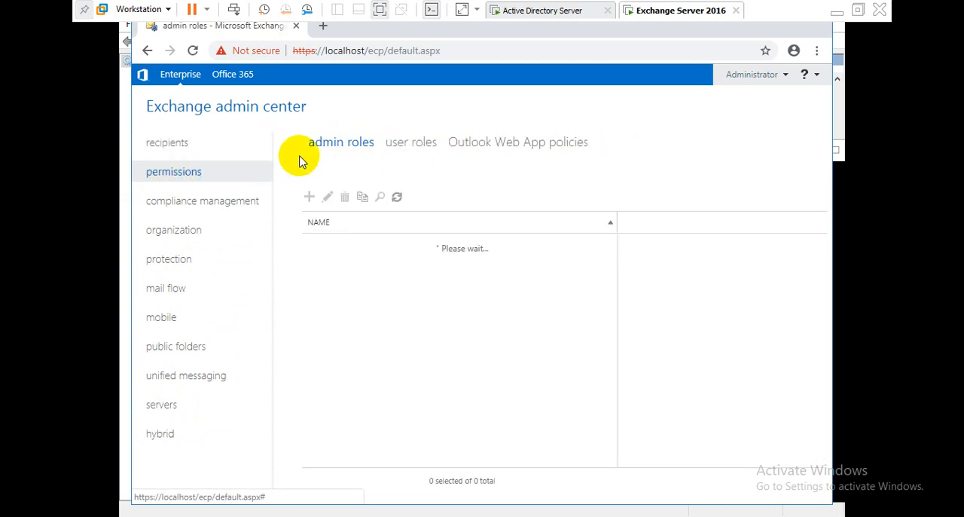
pyautogui.click(155, 204)
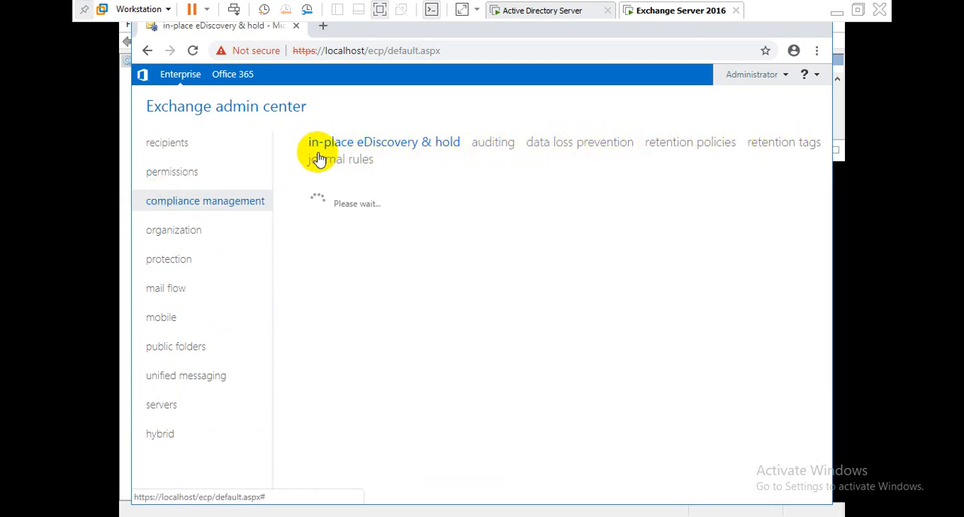
pyautogui.click(164, 233)
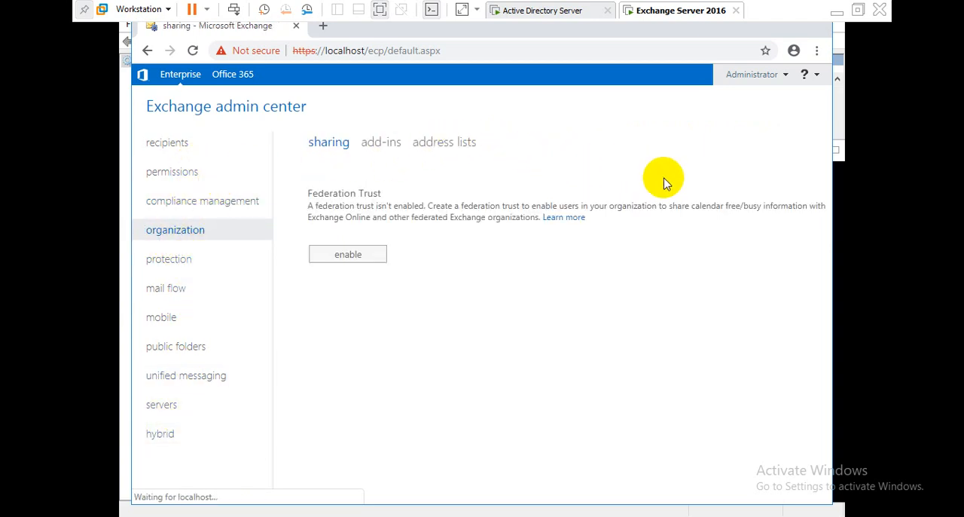
pyautogui.click(167, 142)
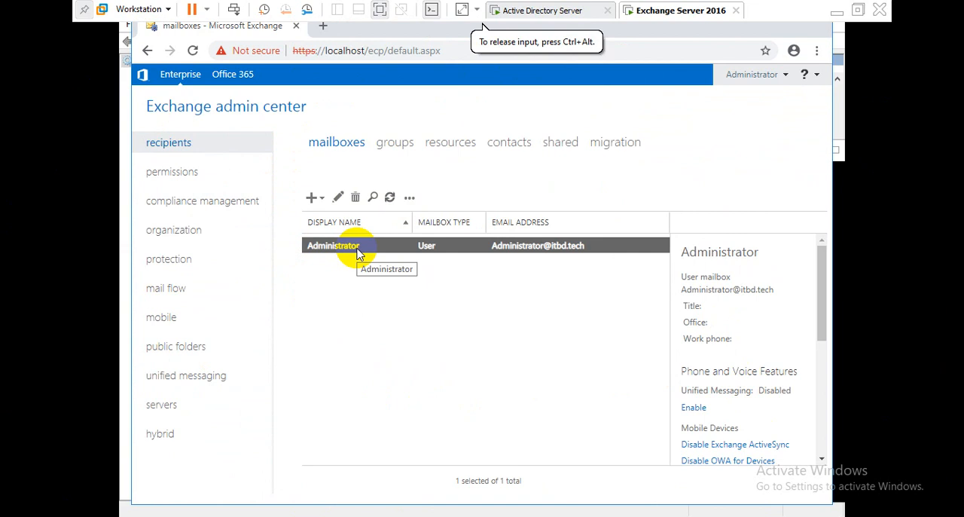
pyautogui.click(315, 199)
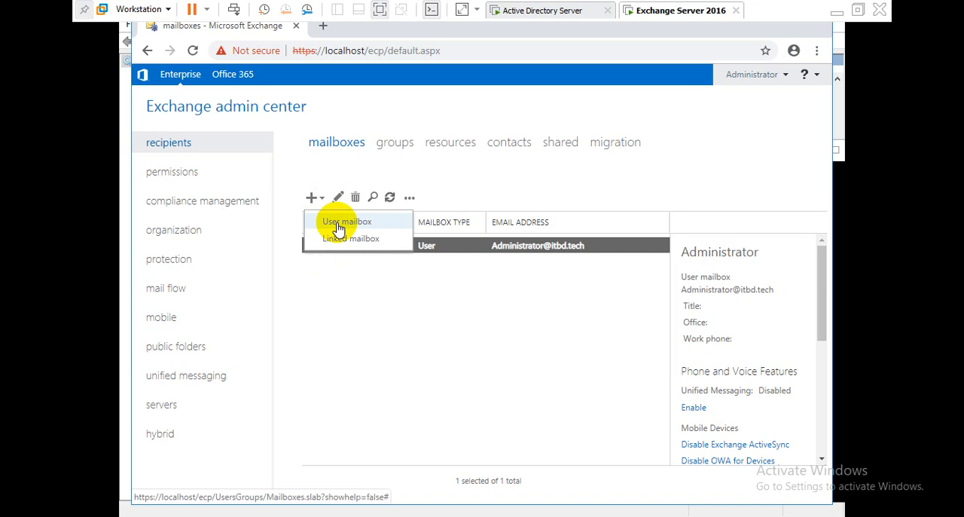
pyautogui.click(409, 312)
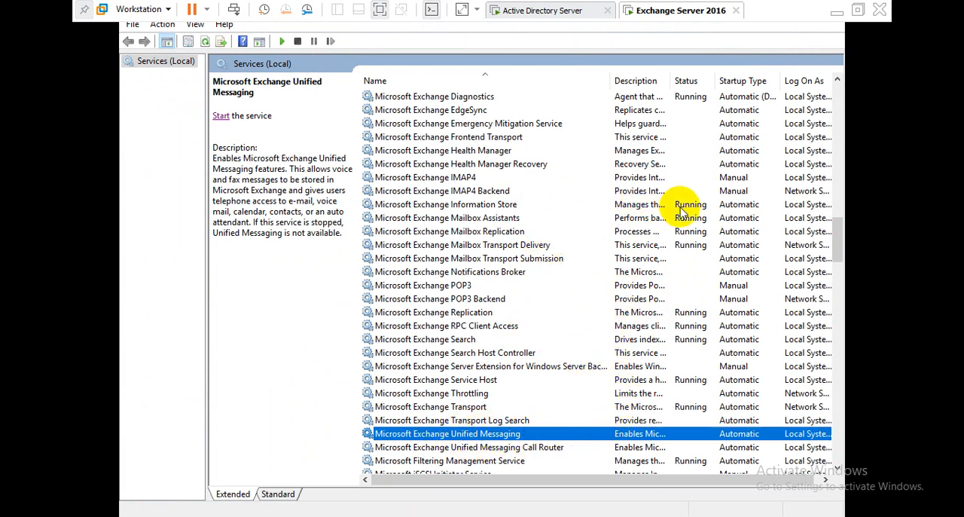
# Step: Review the Microsoft Exchange services in the list, then close the Services window
pyautogui.click(484, 209)
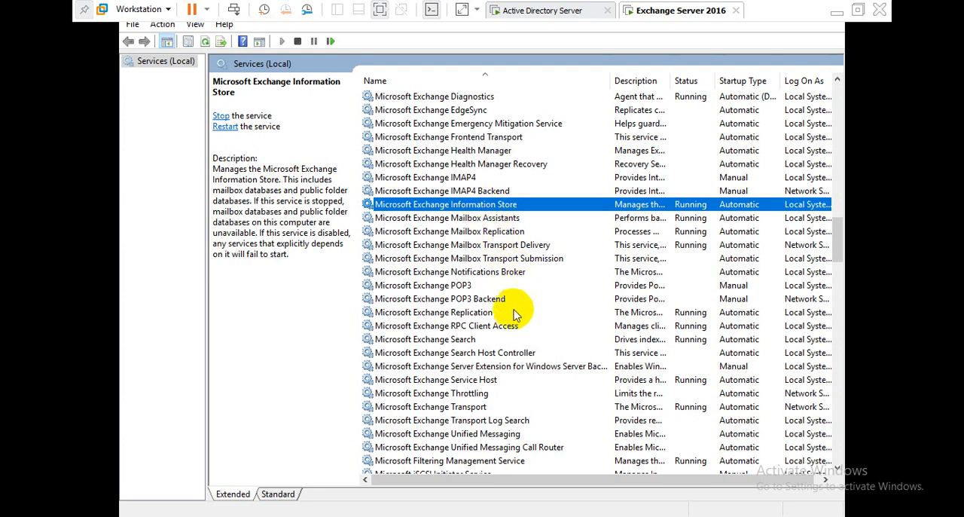
pyautogui.scroll(5, 525, 347)
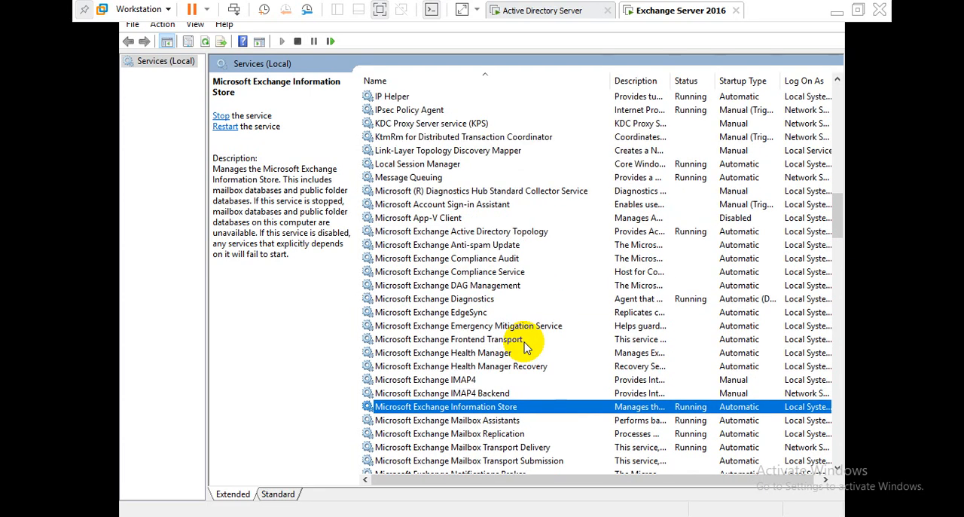
pyautogui.click(399, 233)
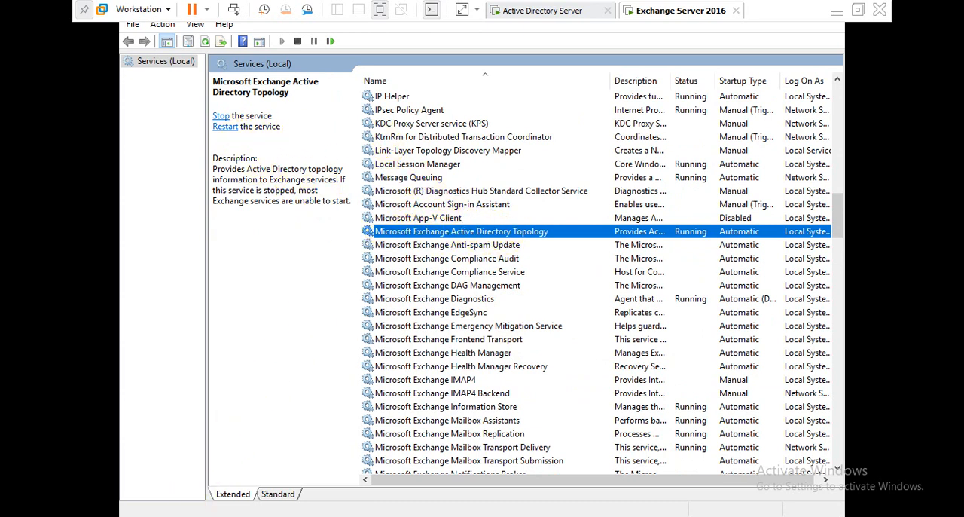
pyautogui.click(170, 516)
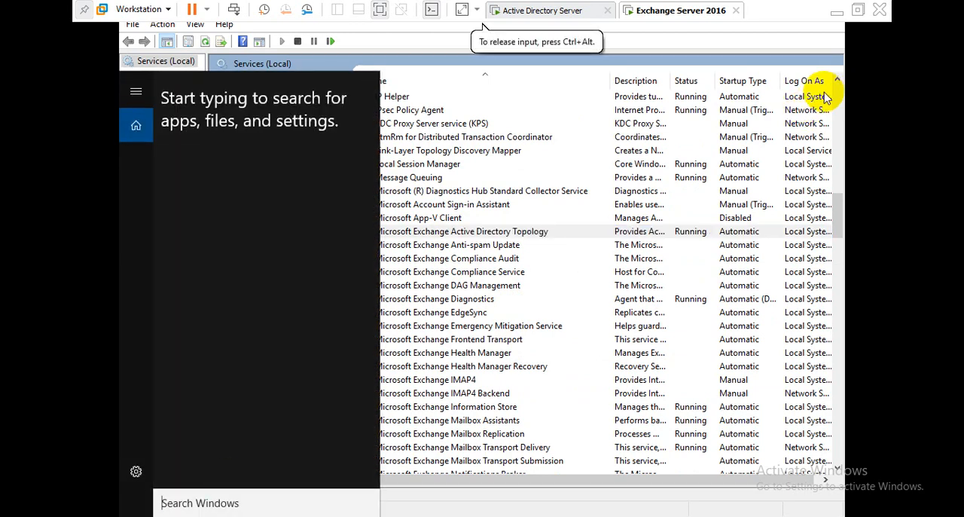
pyautogui.click(858, 10)
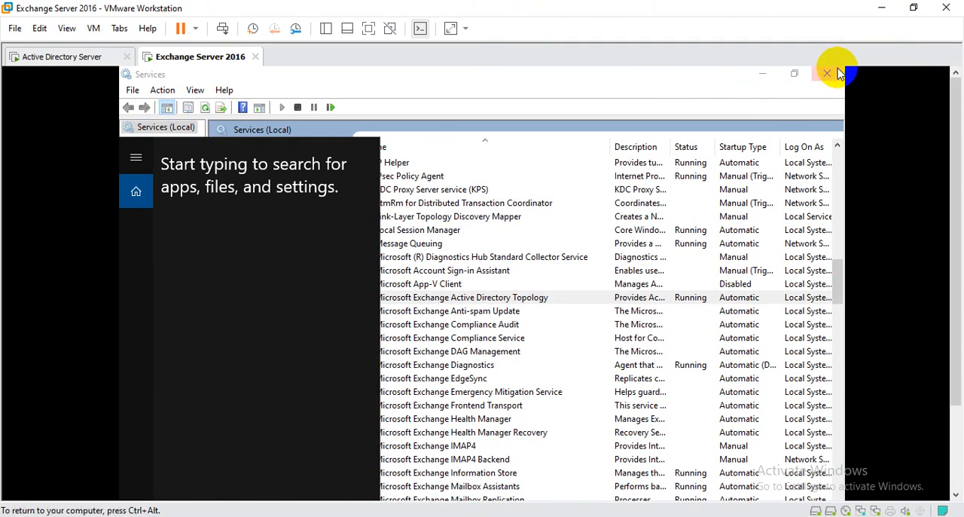
pyautogui.click(839, 73)
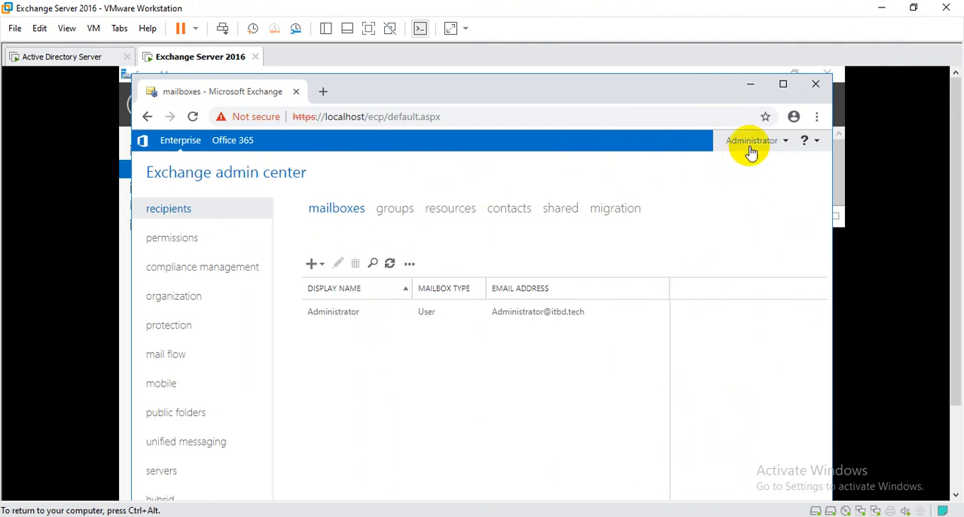
pyautogui.click(366, 33)
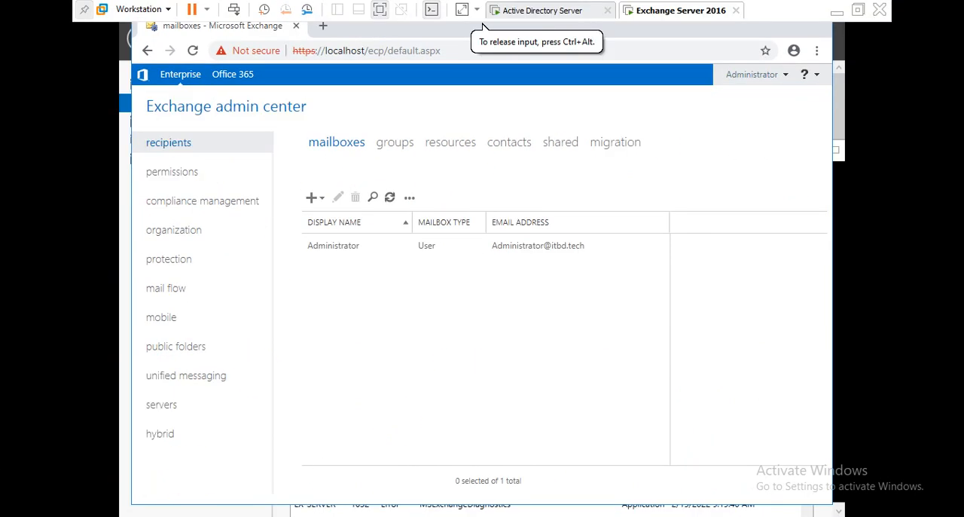
# Step: Open Services through the Windows search
pyautogui.press('super')
pyautogui.write('se')
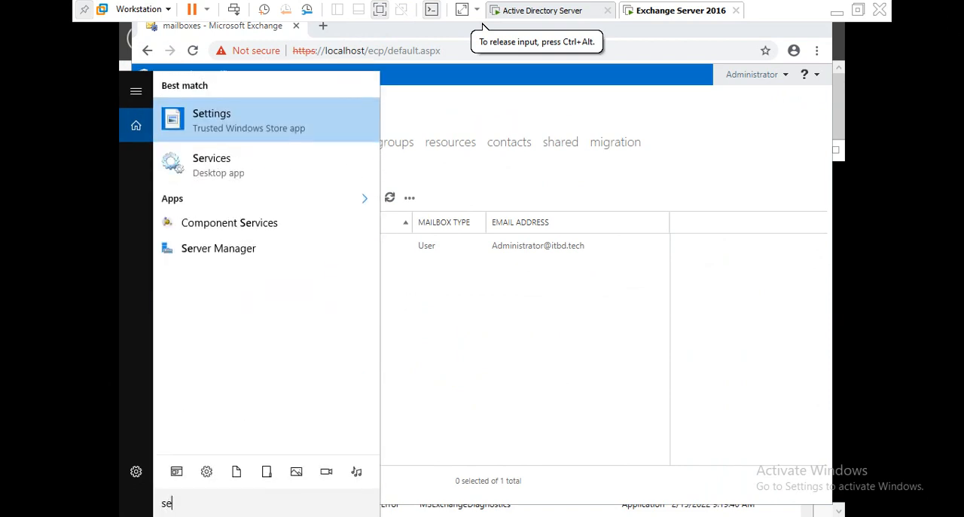
pyautogui.write('rvi')
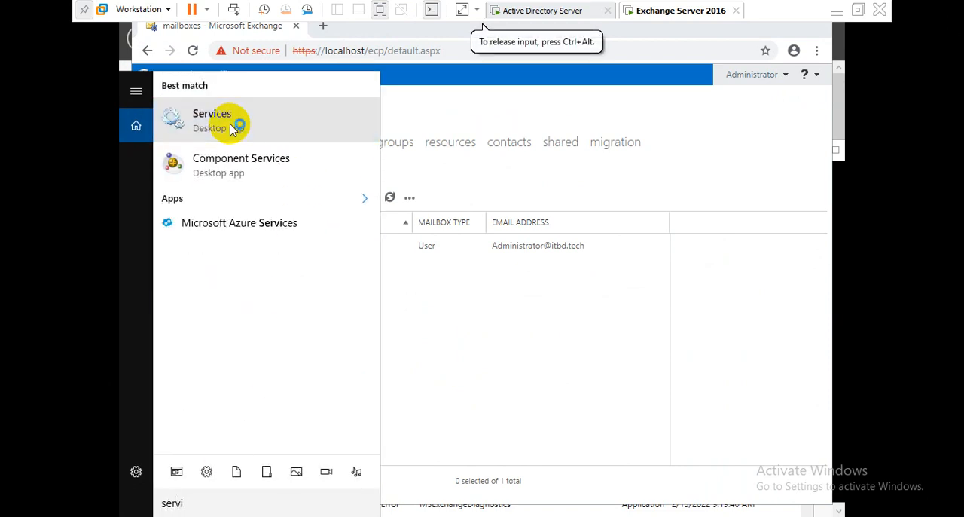
pyautogui.click(240, 130)
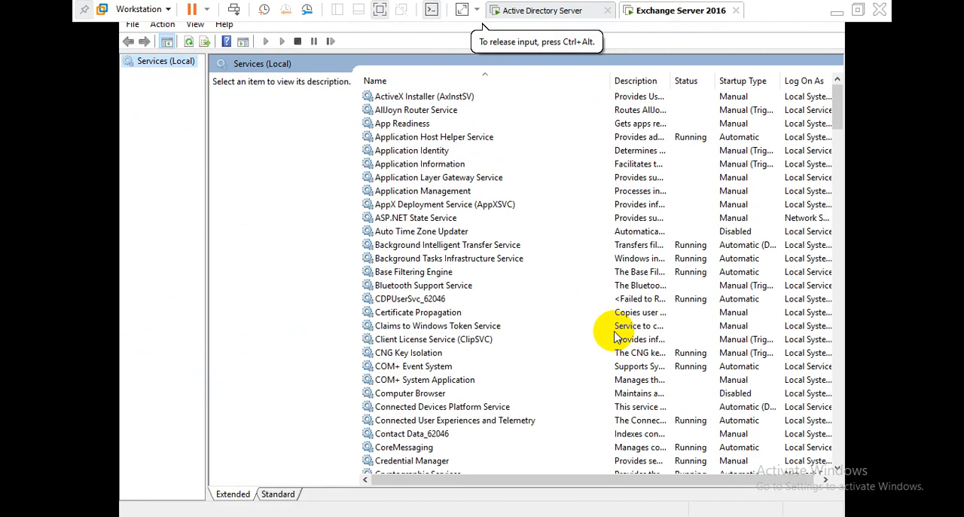
# Step: Stop the Microsoft Exchange Active Directory Topology service together with its dependent services
pyautogui.click(413, 152)
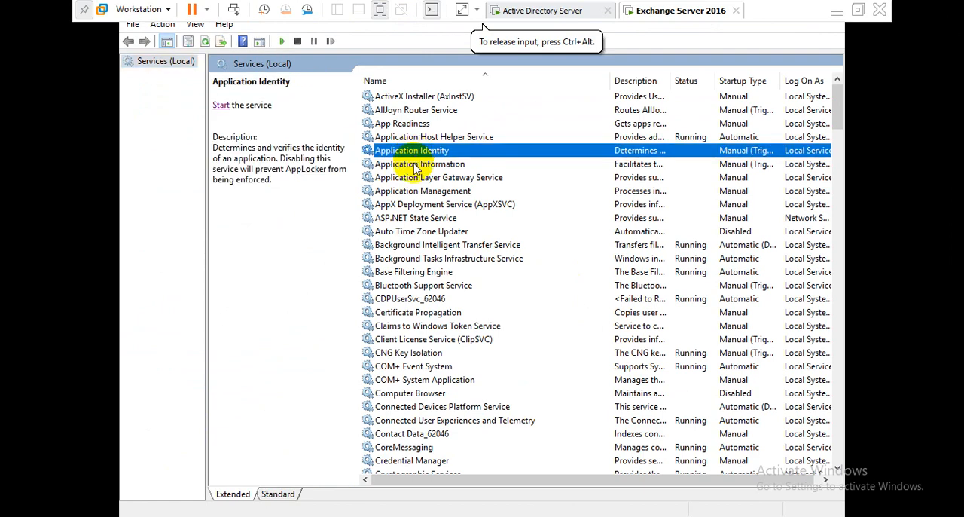
pyautogui.press('m')
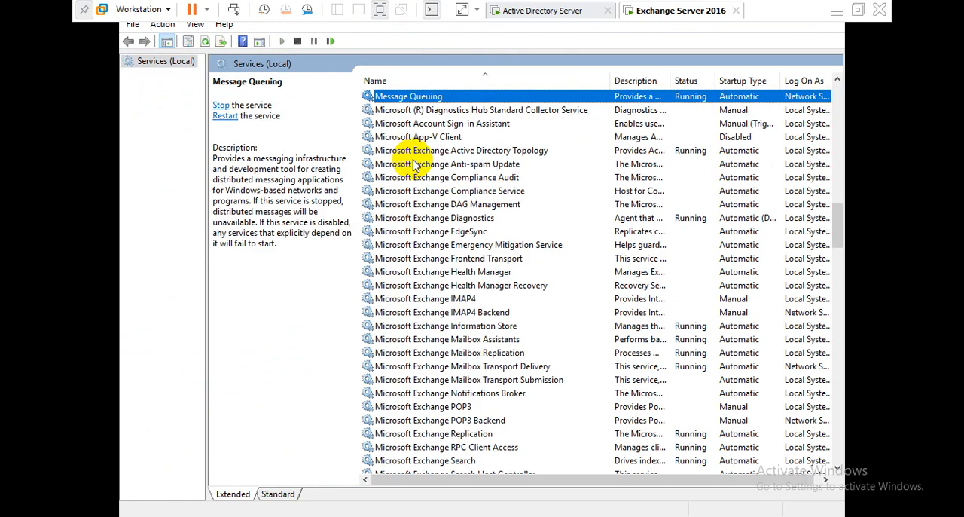
pyautogui.press('Down')
pyautogui.press('Down')
pyautogui.press('Down')
pyautogui.press('Down')
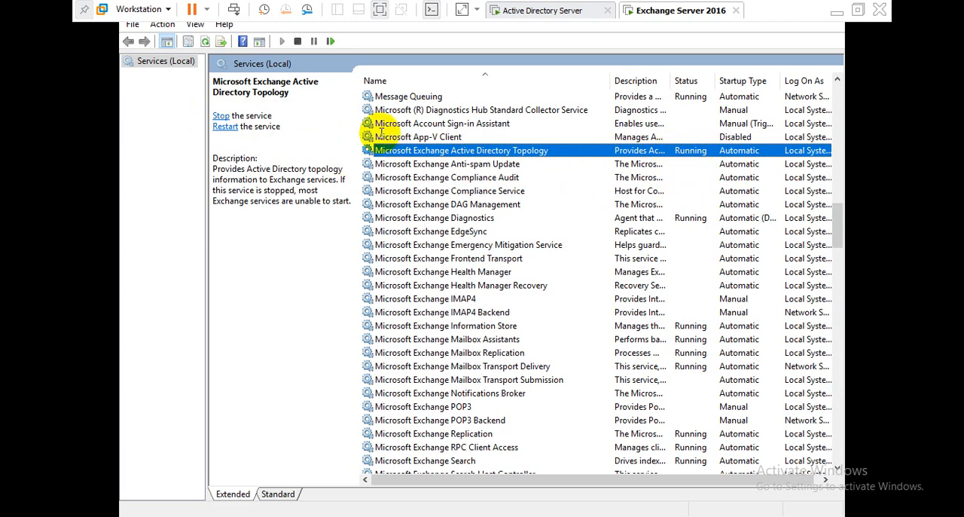
pyautogui.click(223, 117)
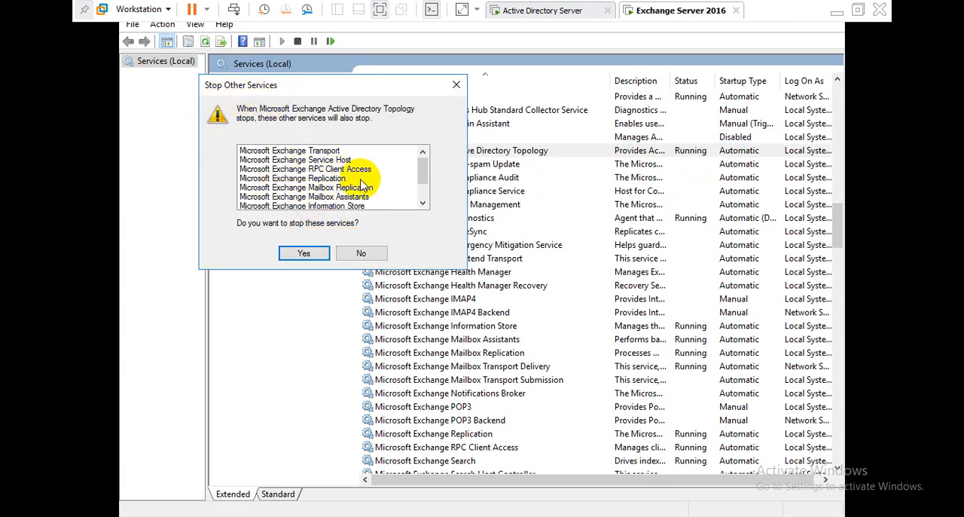
pyautogui.scroll(-1, 361, 183)
pyautogui.scroll(1, 315, 195)
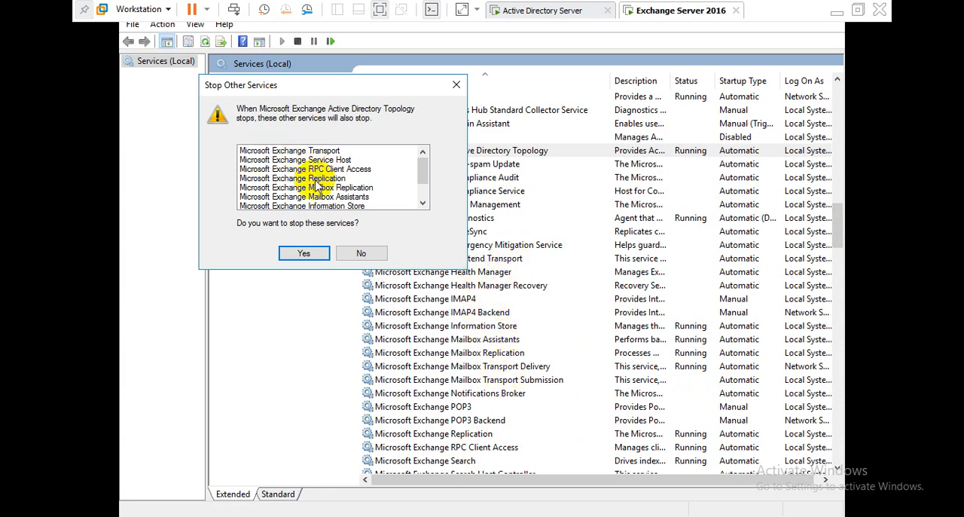
pyautogui.click(303, 254)
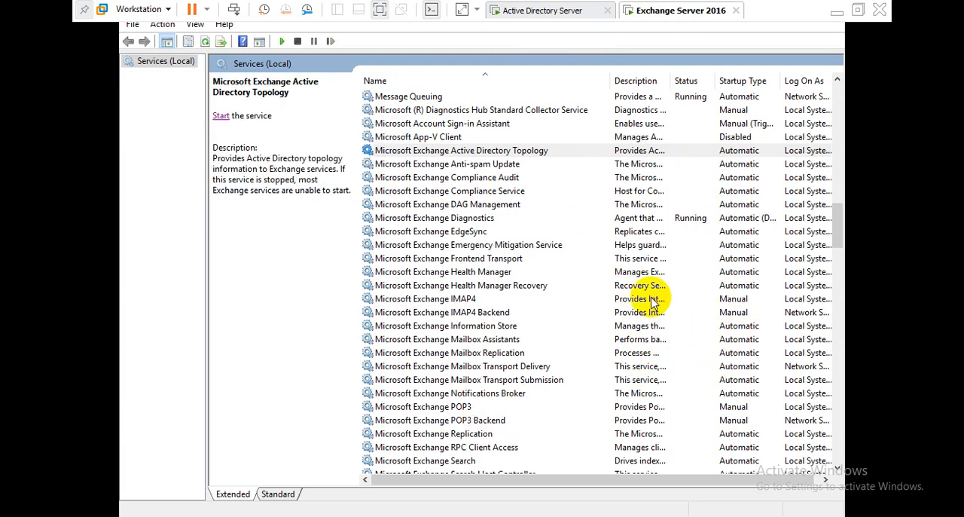
# Step: Examine the status of the Microsoft Exchange services in the list
pyautogui.click(689, 218)
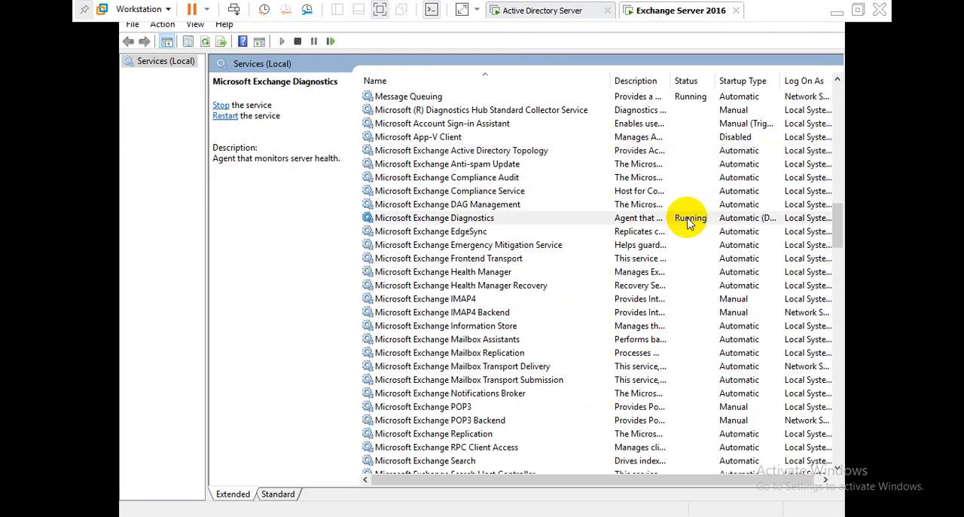
pyautogui.click(616, 150)
pyautogui.scroll(-5, 671, 376)
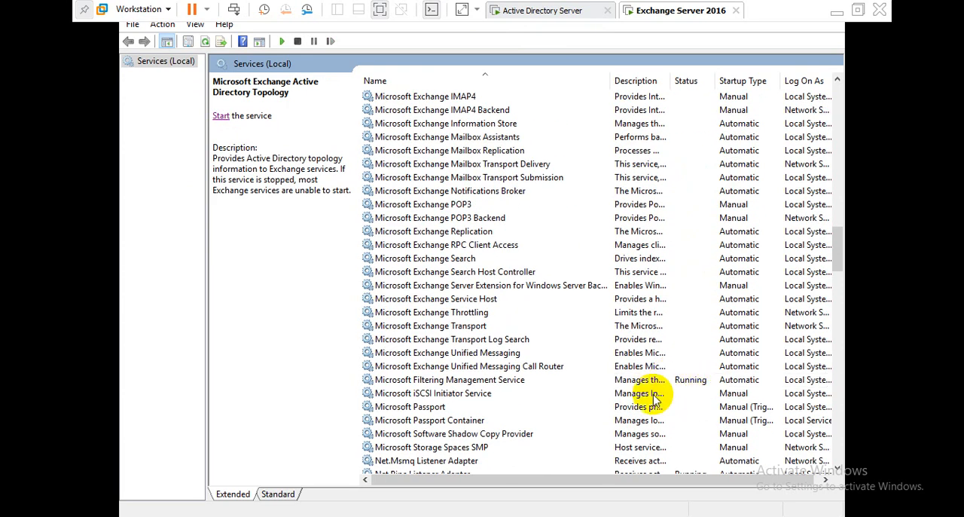
pyautogui.scroll(5, 618, 400)
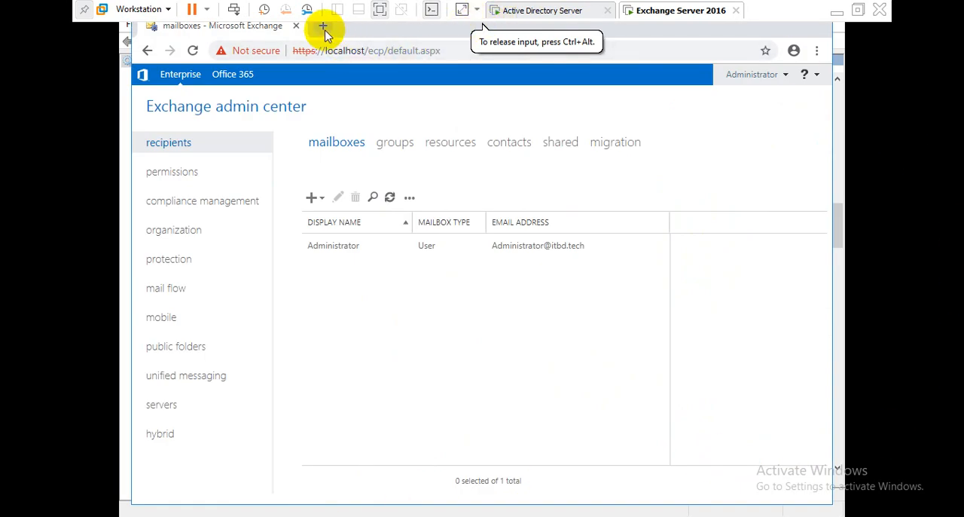
# Step: Open a new browser tab, paste and go to the Exchange admin center address, and sign in
pyautogui.click(323, 28)
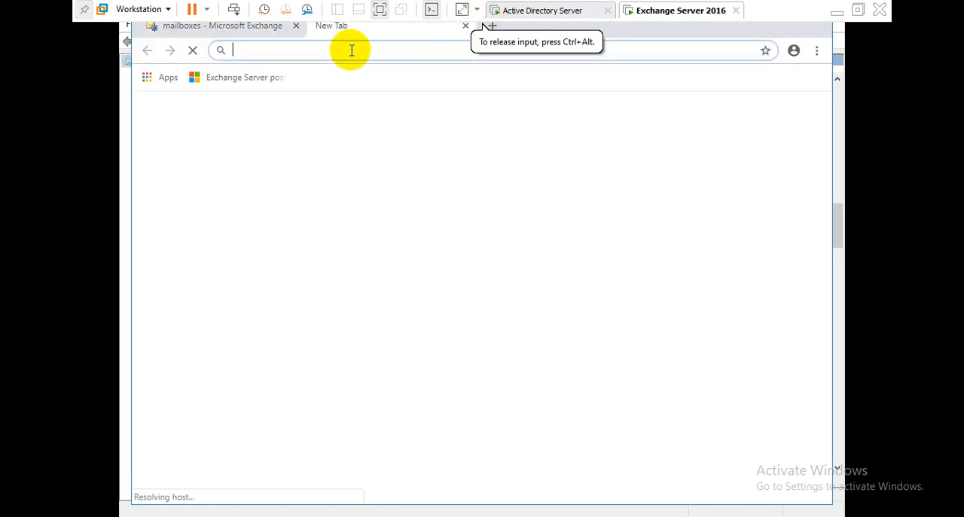
pyautogui.rightClick(351, 49)
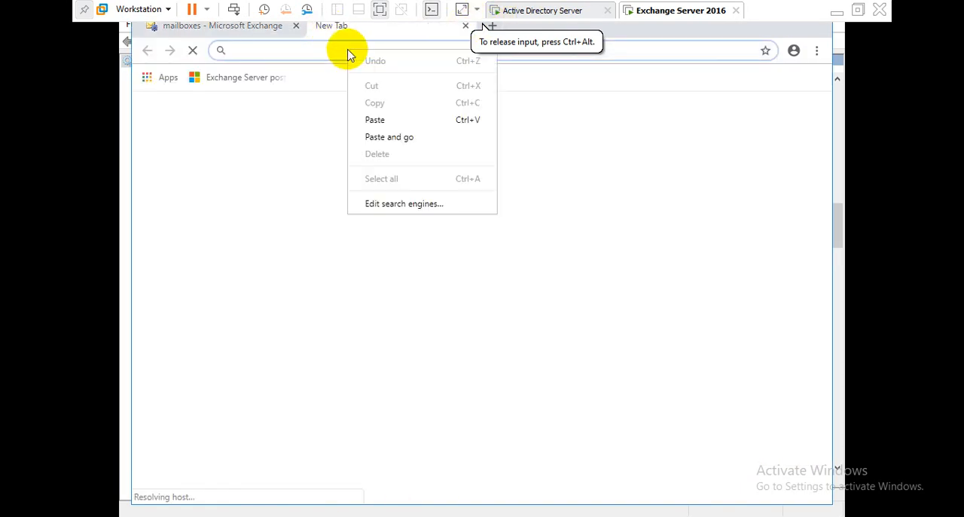
pyautogui.click(379, 138)
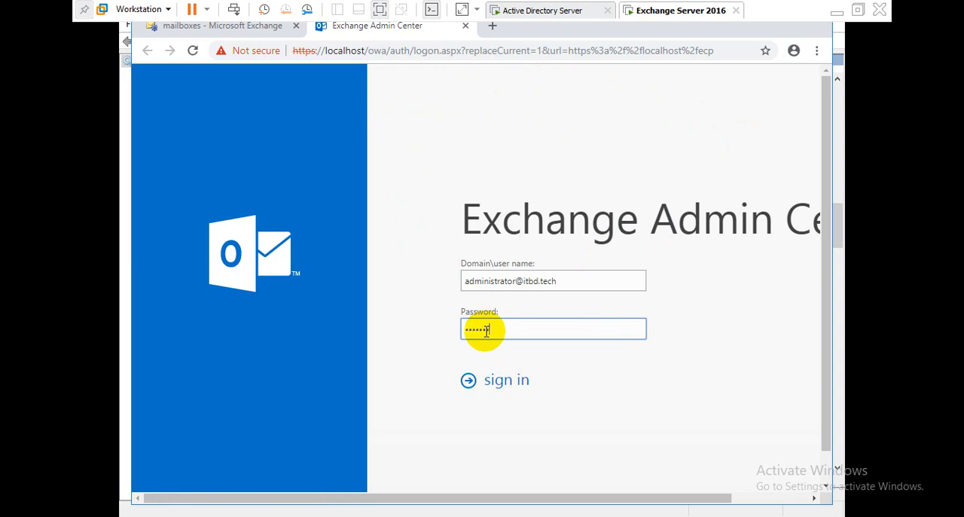
pyautogui.press('Return')
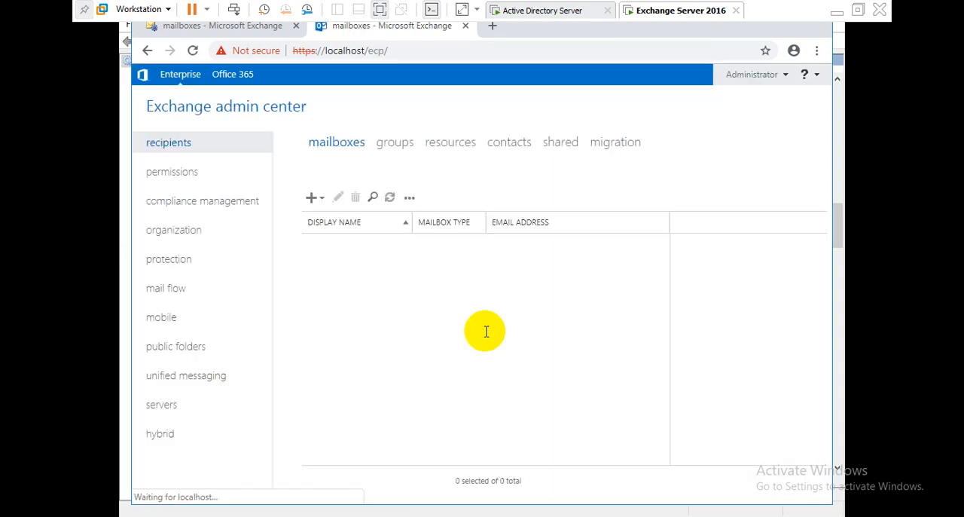
# Step: Open the browser settings, scroll through them, and close the browser window
pyautogui.click(817, 52)
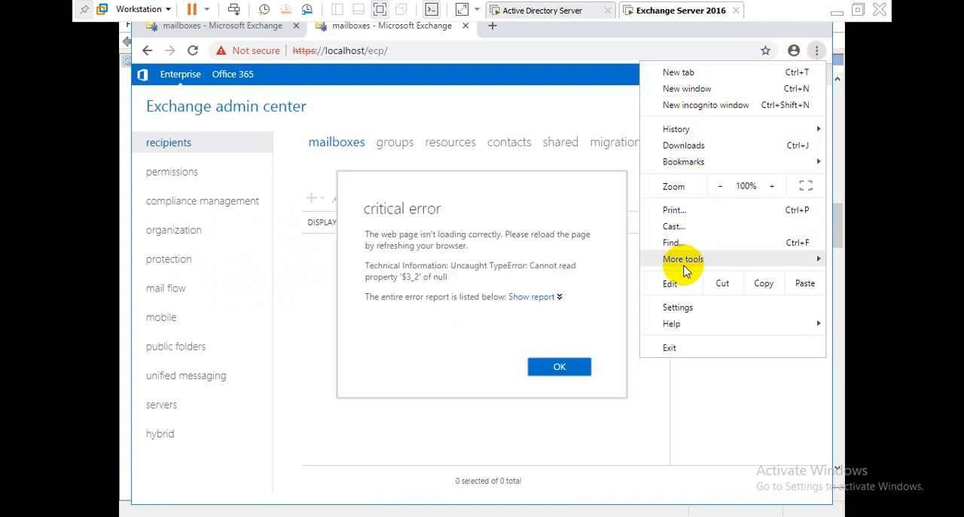
pyautogui.moveTo(684, 268)
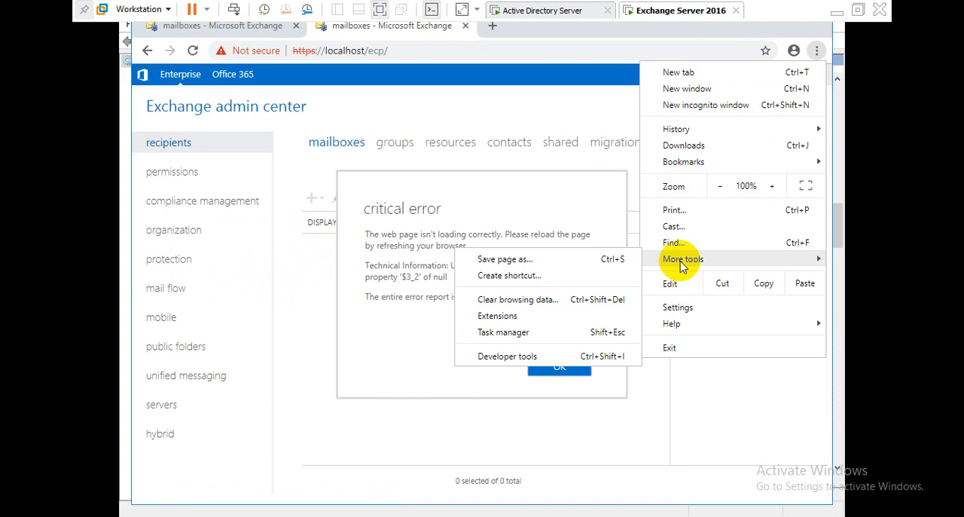
pyautogui.click(676, 306)
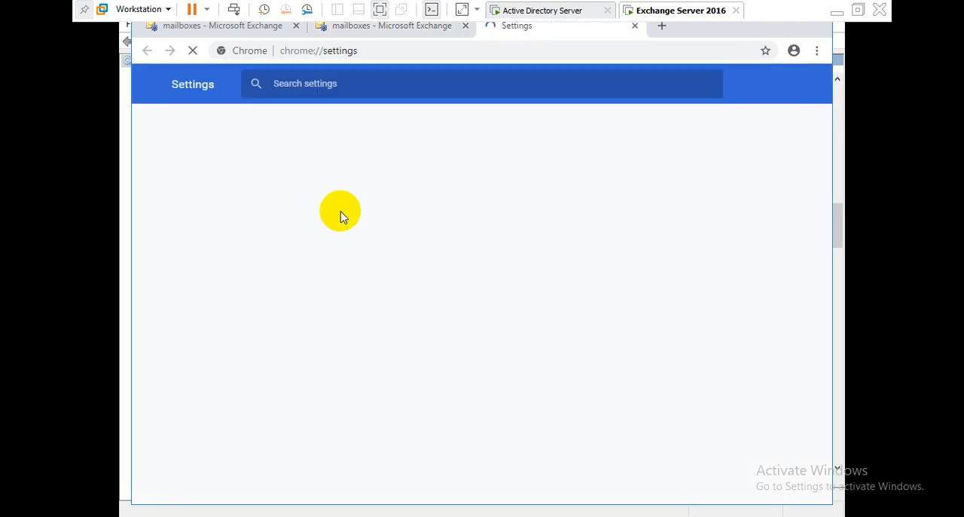
pyautogui.scroll(-3, 422, 329)
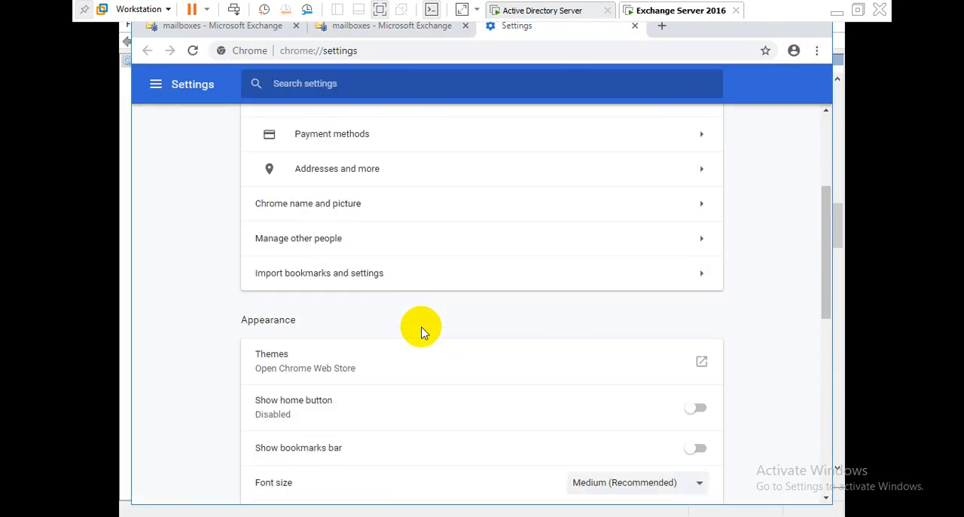
pyautogui.scroll(-3, 421, 329)
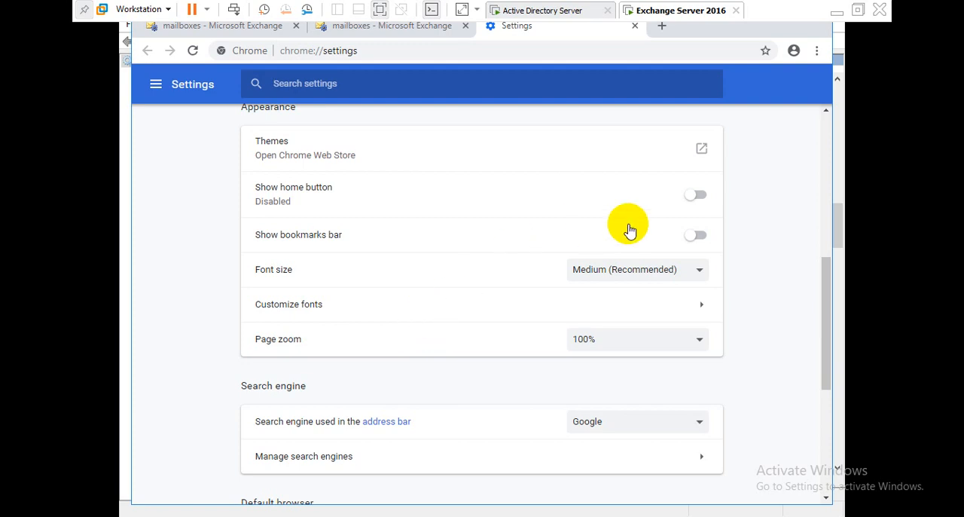
pyautogui.scroll(6, 674, 227)
pyautogui.click(859, 9)
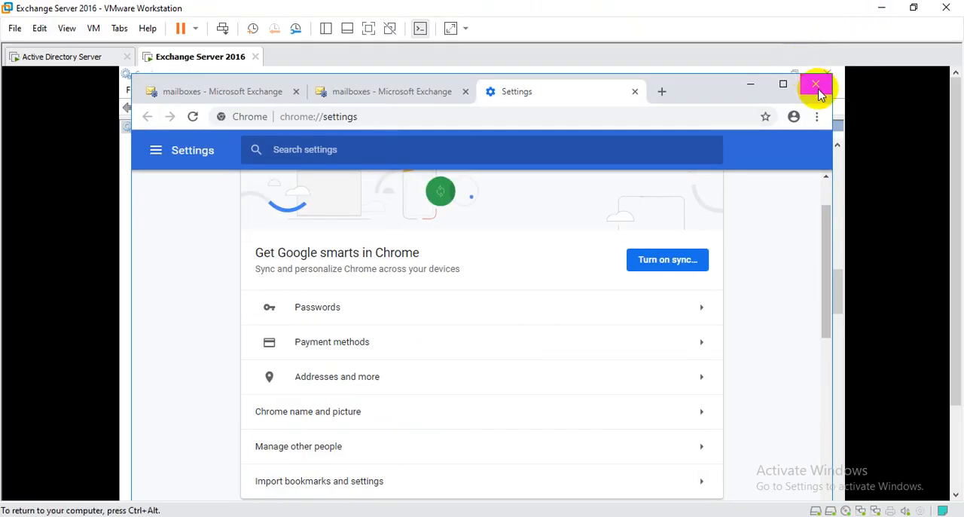
pyautogui.click(816, 83)
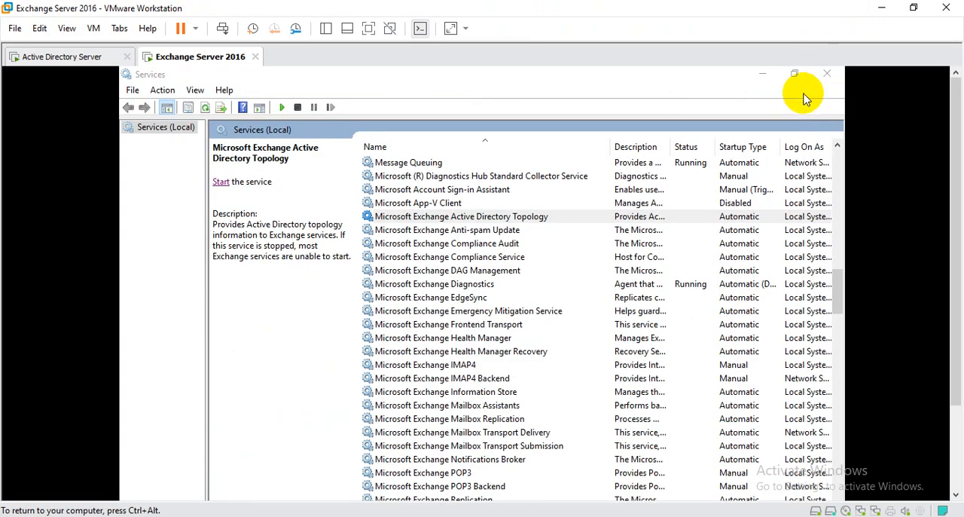
# Step: Reposition the Exchange Management Shell window and highlight its welcome line
pyautogui.click(367, 28)
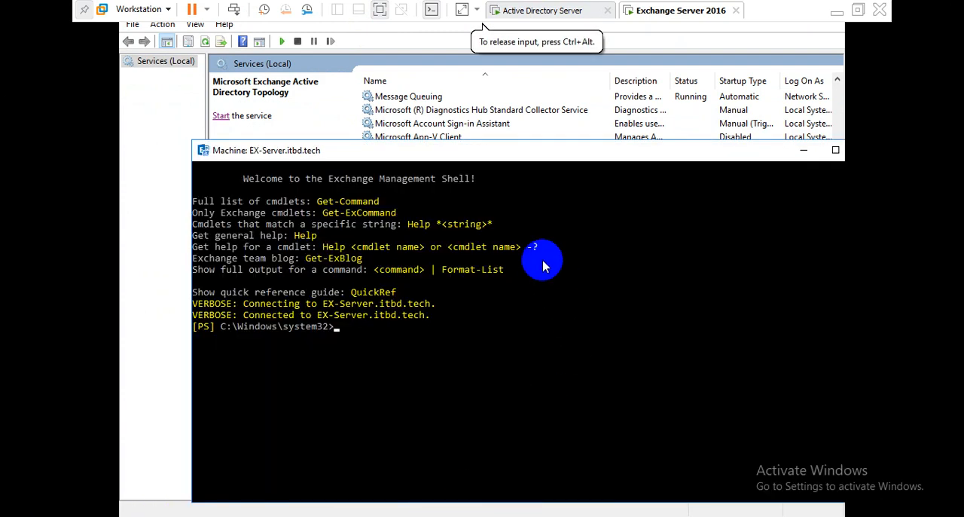
pyautogui.moveTo(518, 150); pyautogui.dragTo(623, 114)
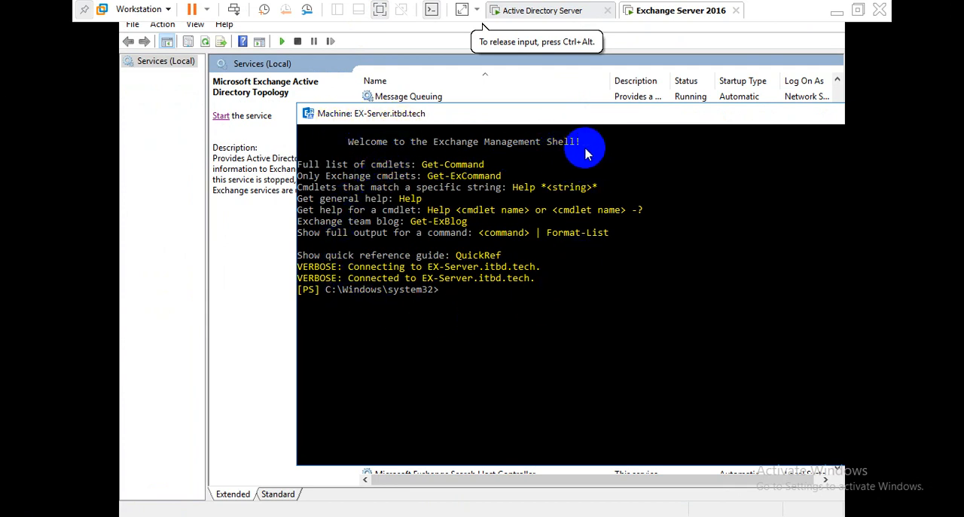
pyautogui.moveTo(586, 148); pyautogui.dragTo(350, 147)
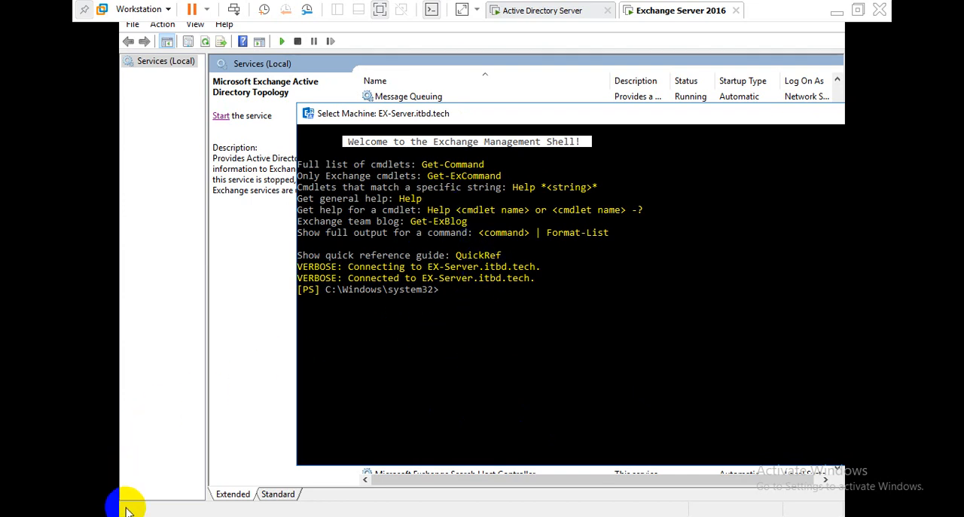
pyautogui.press('super')
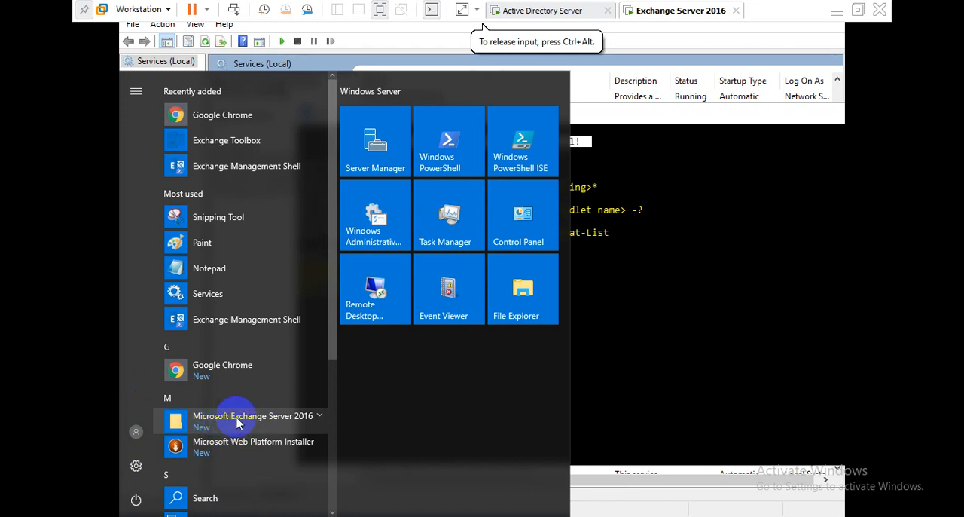
pyautogui.click(292, 420)
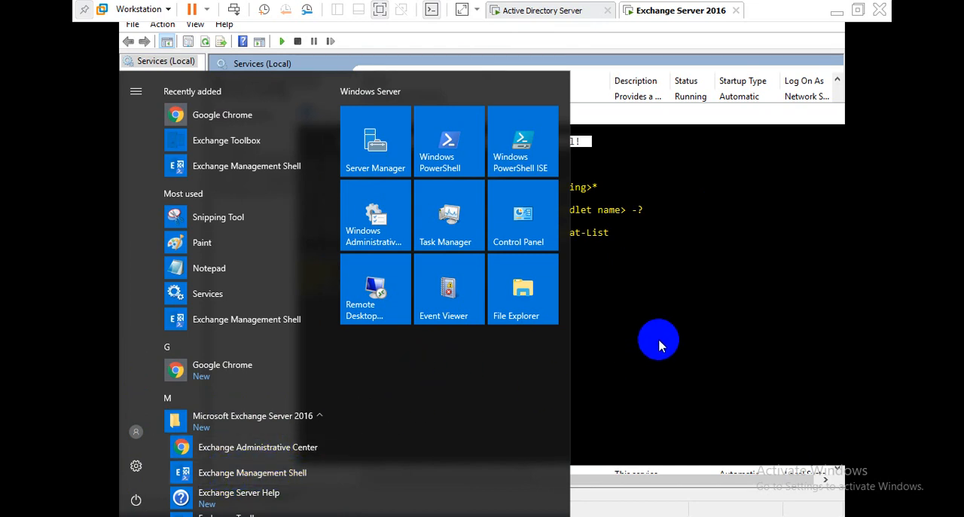
pyautogui.click(659, 345)
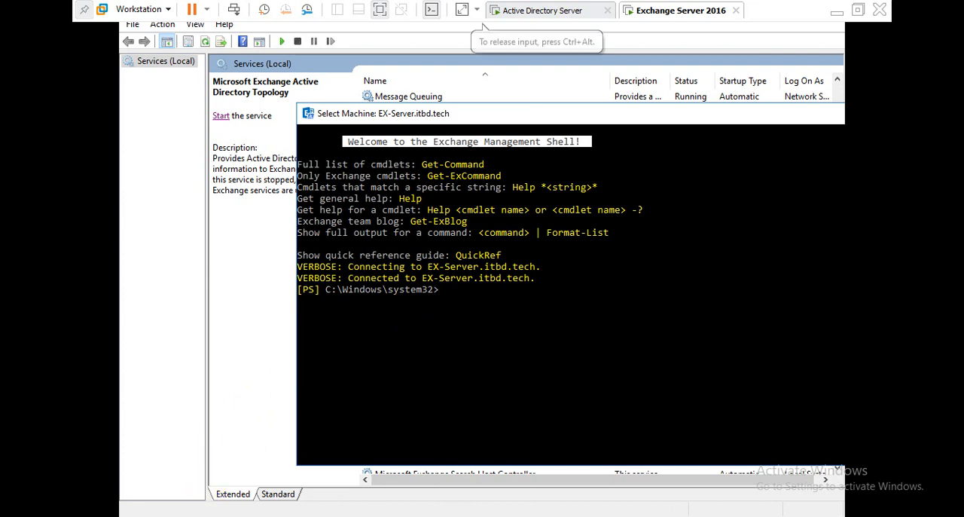
pyautogui.press('super')
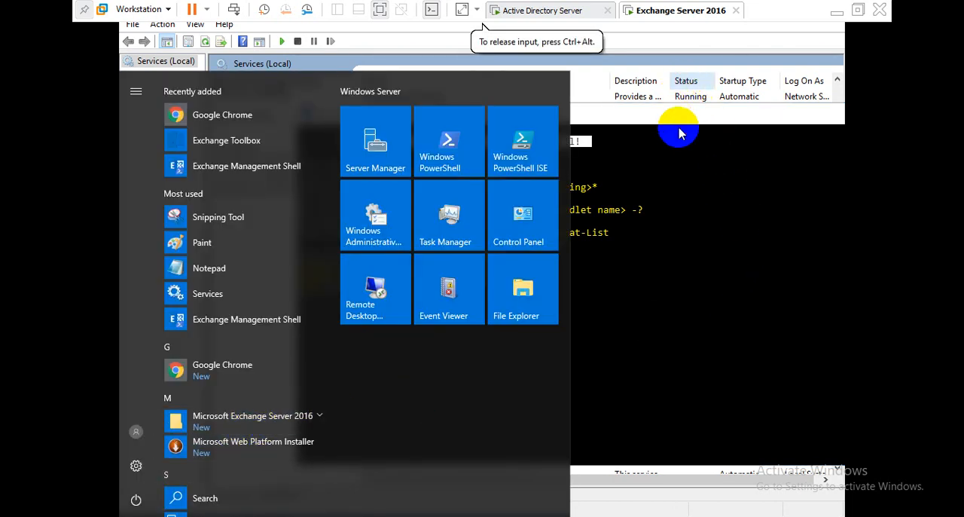
pyautogui.click(685, 240)
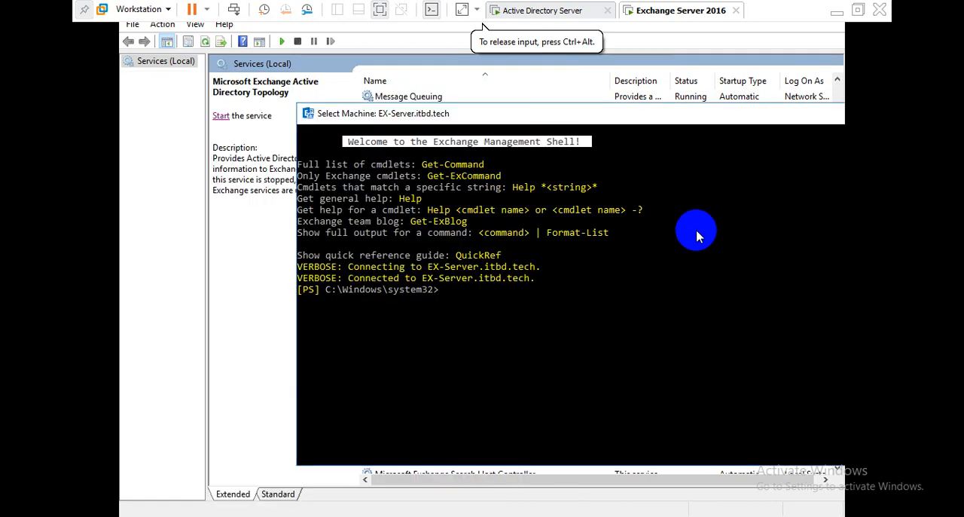
# Step: Move the Exchange Management Shell window and highlight its connection messages to EX-Server.itbd.tech
pyautogui.moveTo(653, 113); pyautogui.dragTo(527, 149)
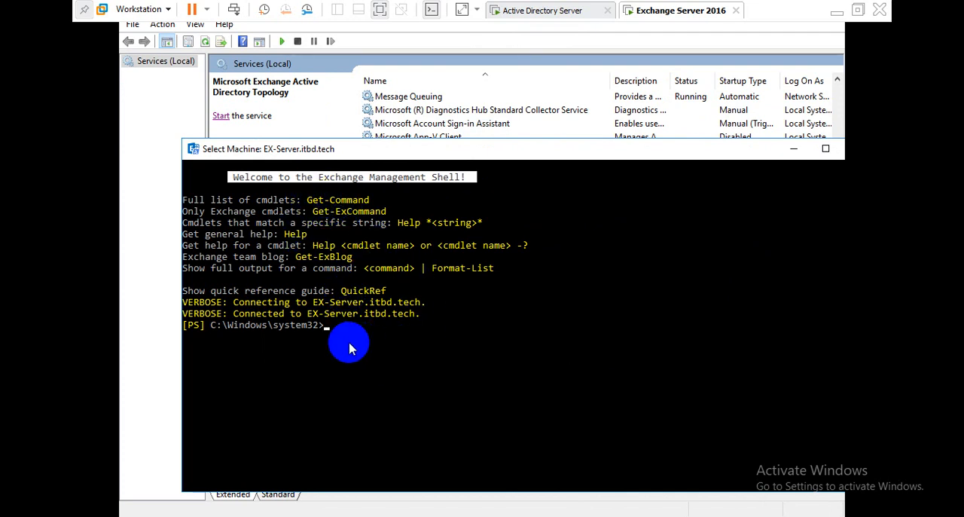
pyautogui.moveTo(430, 316); pyautogui.dragTo(226, 300)
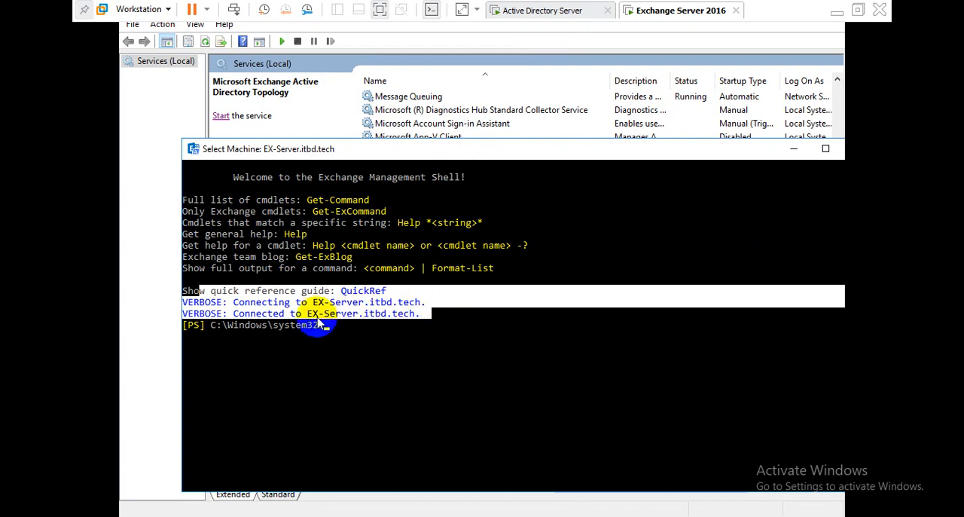
pyautogui.click(368, 338)
pyautogui.moveTo(652, 155); pyautogui.dragTo(493, 215)
pyautogui.click(668, 216)
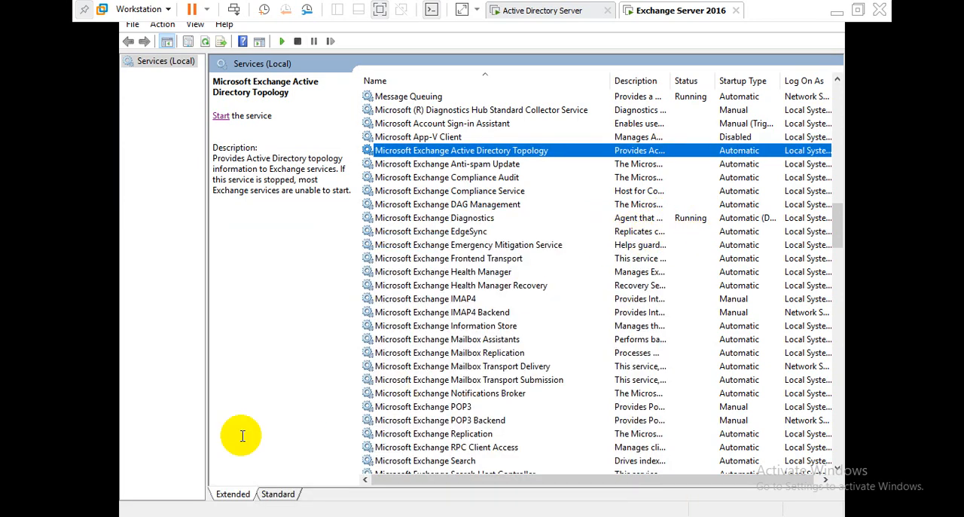
# Step: Launch Exchange Management Shell from the Microsoft Exchange Server 2016 Start menu group
pyautogui.press('super')
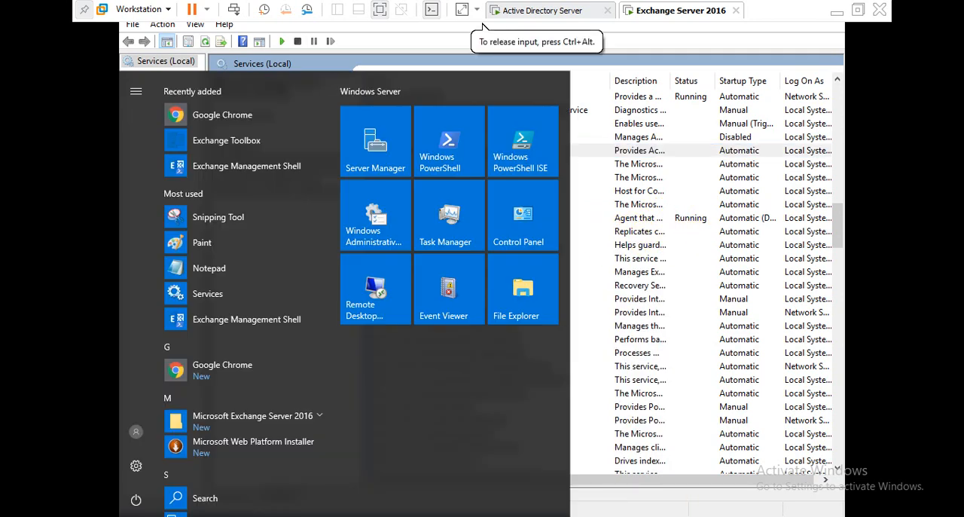
pyautogui.click(275, 424)
pyautogui.click(236, 476)
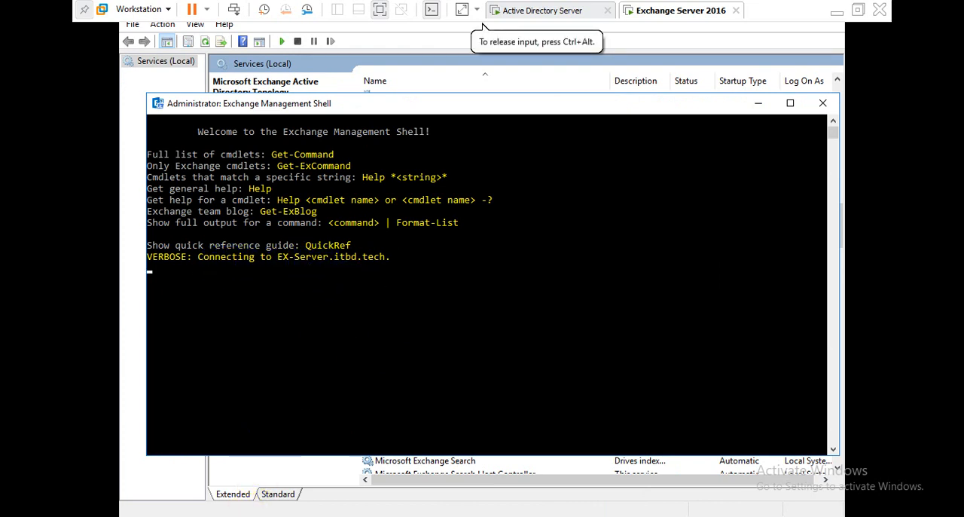
# Step: Launch Exchange Administrative Center from the Microsoft Exchange Server 2016 Start menu group
pyautogui.press('super')
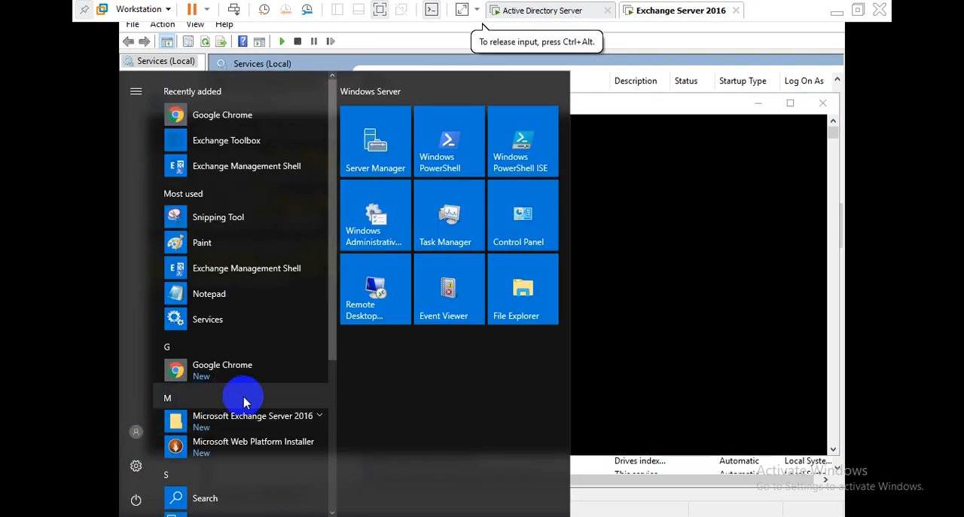
pyautogui.click(243, 424)
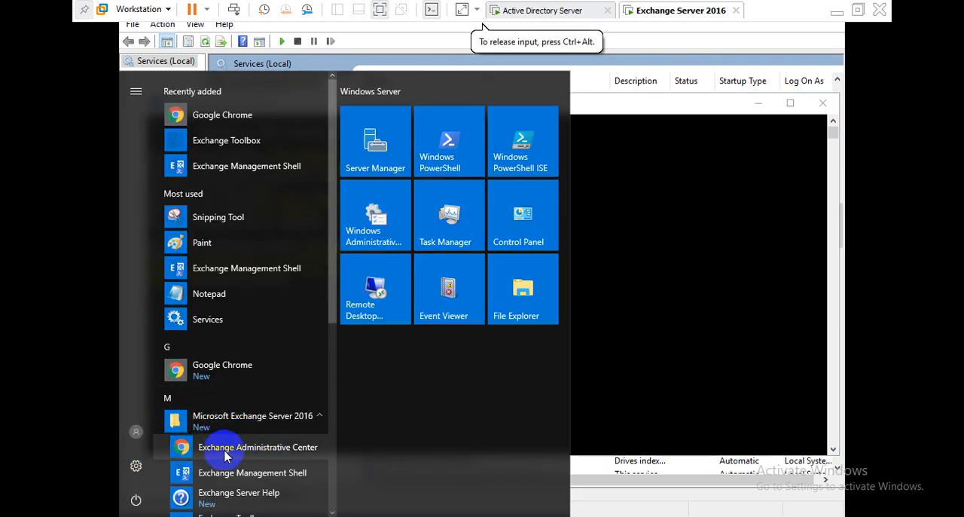
pyautogui.click(237, 448)
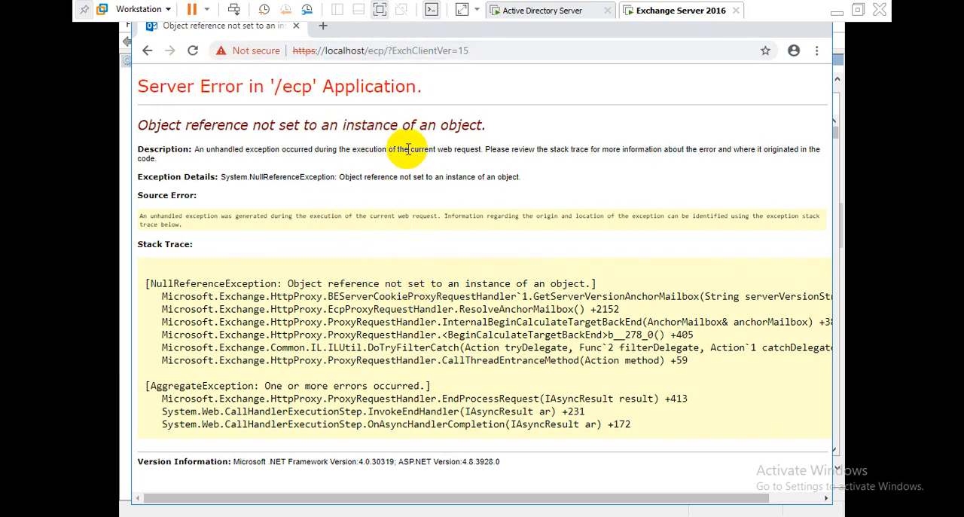
# Step: Highlight the error title and description on the Server Error page to examine them
pyautogui.moveTo(133, 129); pyautogui.dragTo(673, 172)
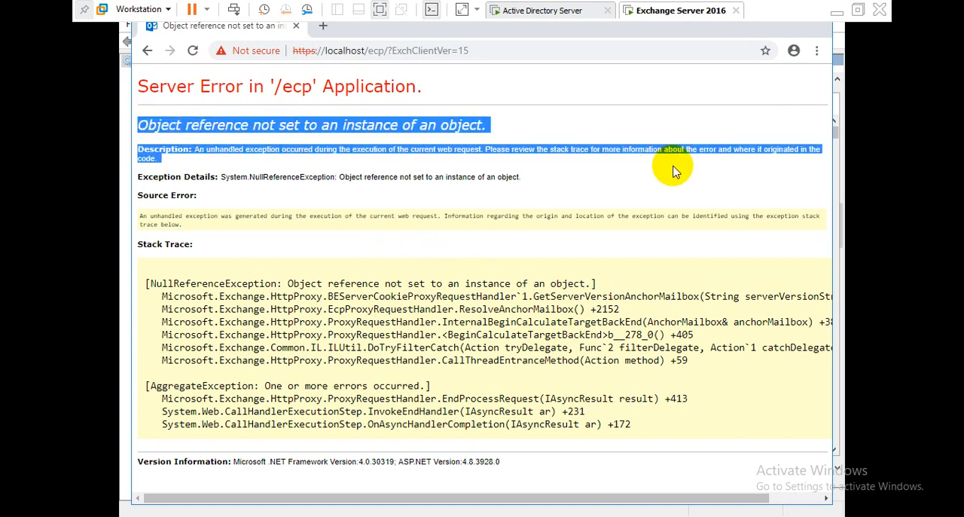
pyautogui.click(458, 419)
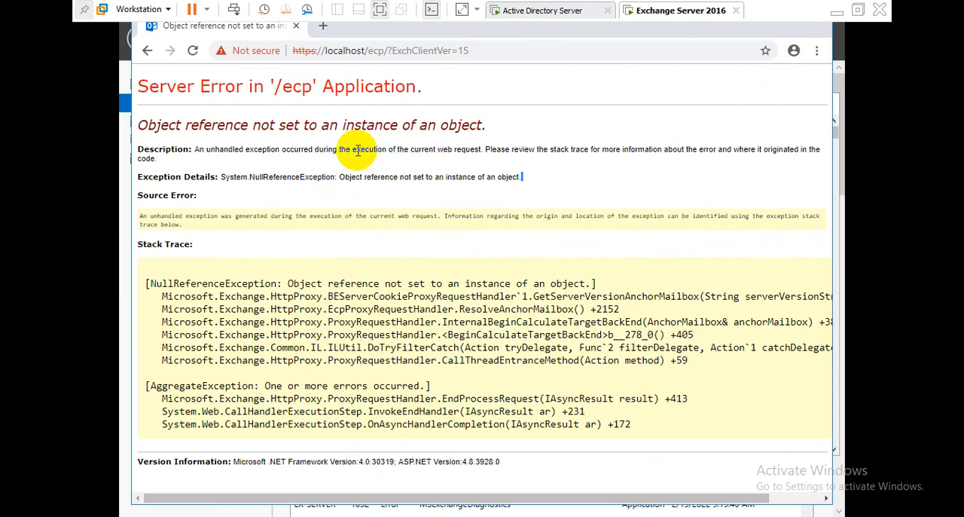
pyautogui.moveTo(356, 150); pyautogui.dragTo(638, 150)
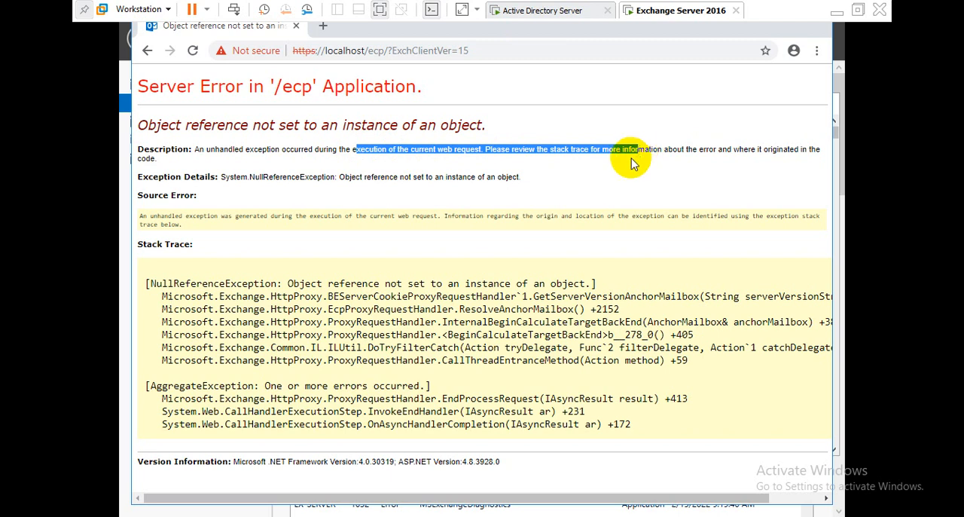
pyautogui.click(629, 163)
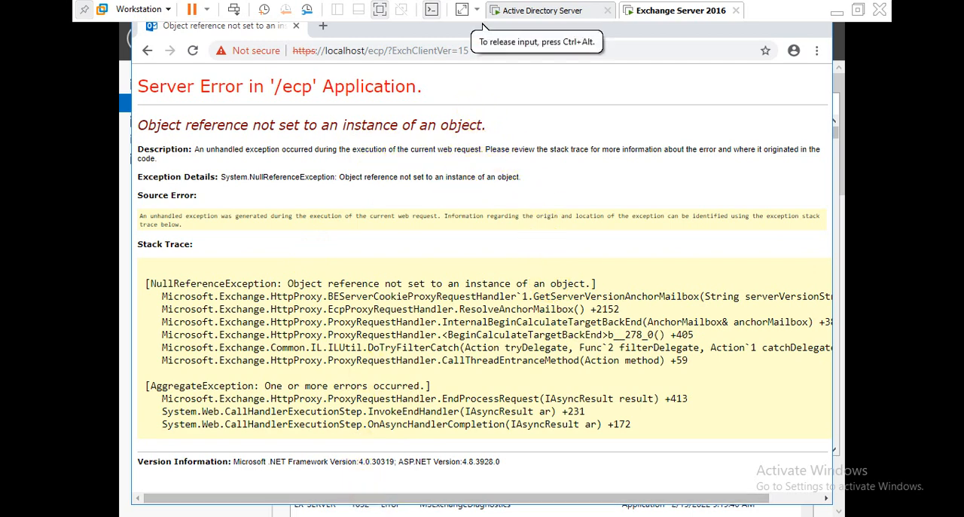
# Step: Switch to Services and back, then select the ?ExchClientVer=15 part of the admin center URL
pyautogui.click(424, 514)
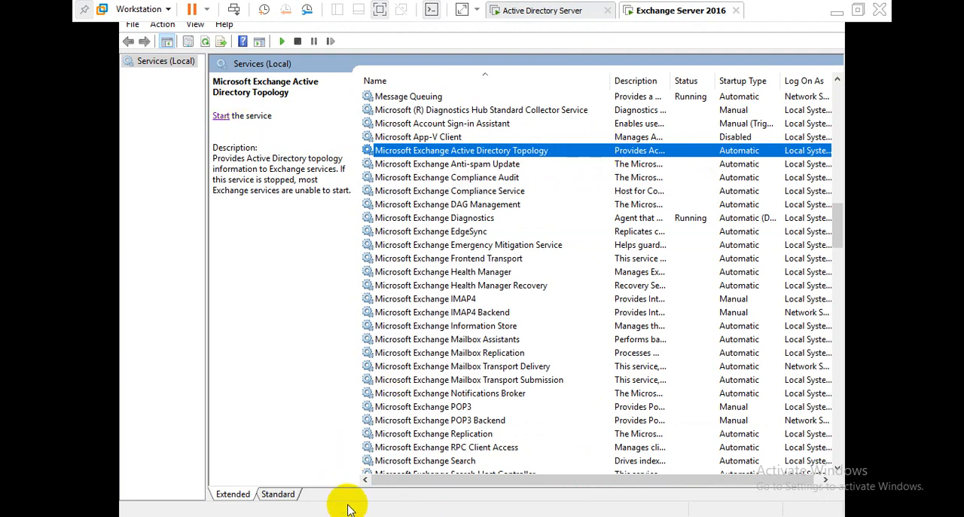
pyautogui.click(426, 515)
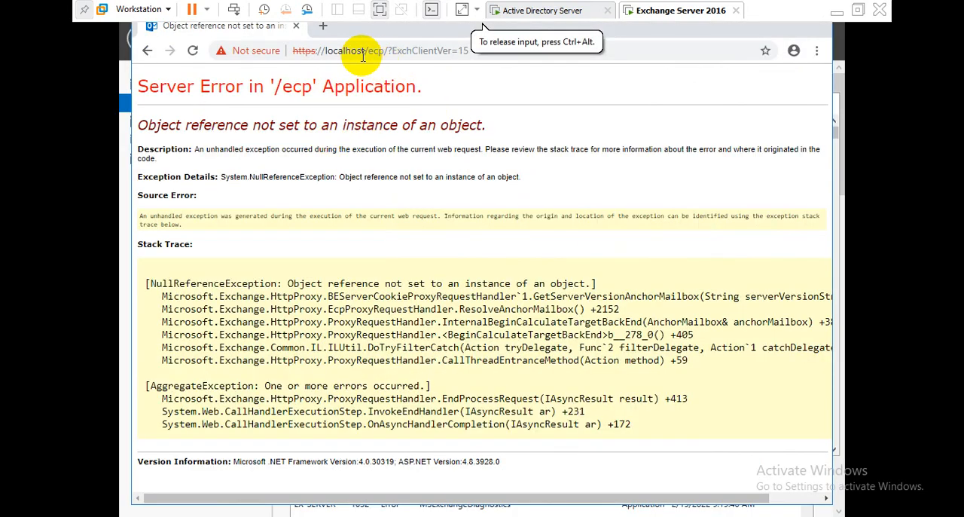
pyautogui.click(395, 50)
pyautogui.click(387, 49)
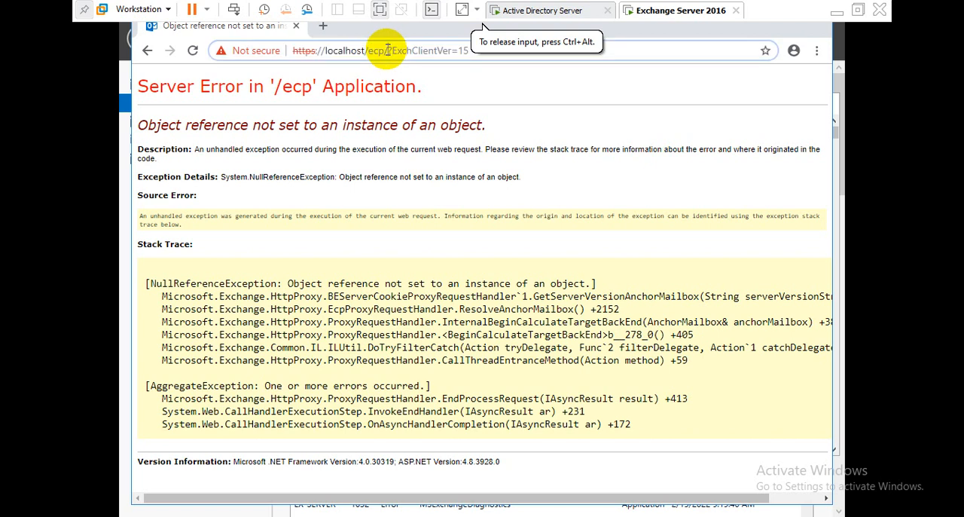
pyautogui.moveTo(385, 49); pyautogui.dragTo(493, 53)
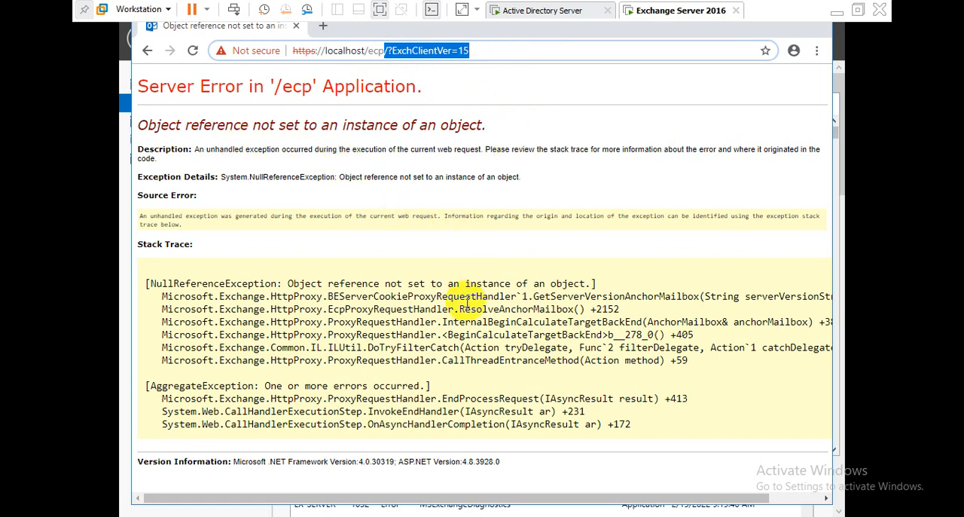
# Step: Start the Microsoft Exchange Active Directory Topology service and switch to the Exchange Management Shell
pyautogui.click(378, 515)
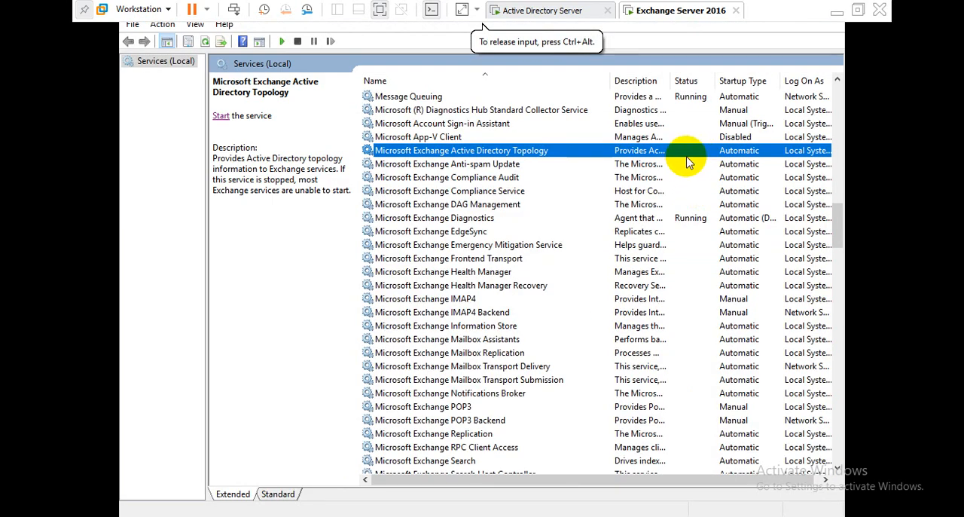
pyautogui.click(222, 117)
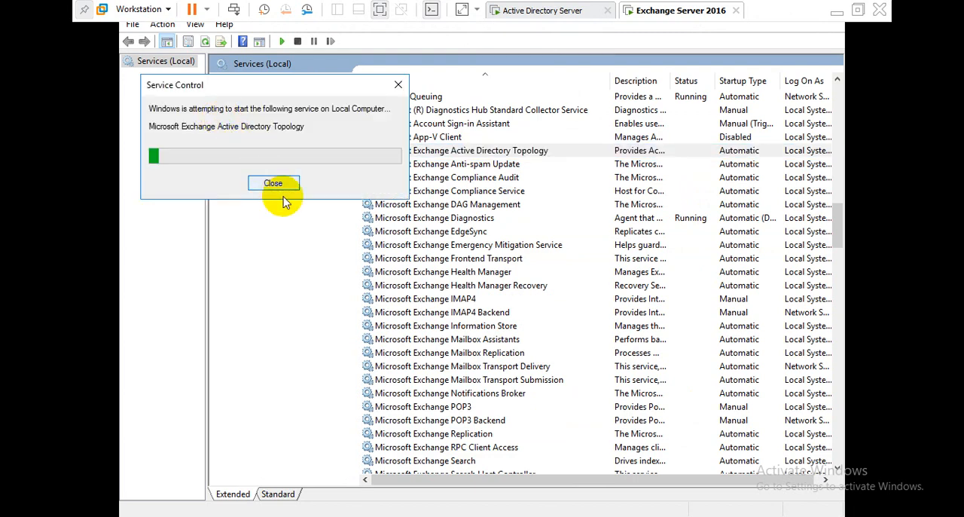
pyautogui.click(407, 515)
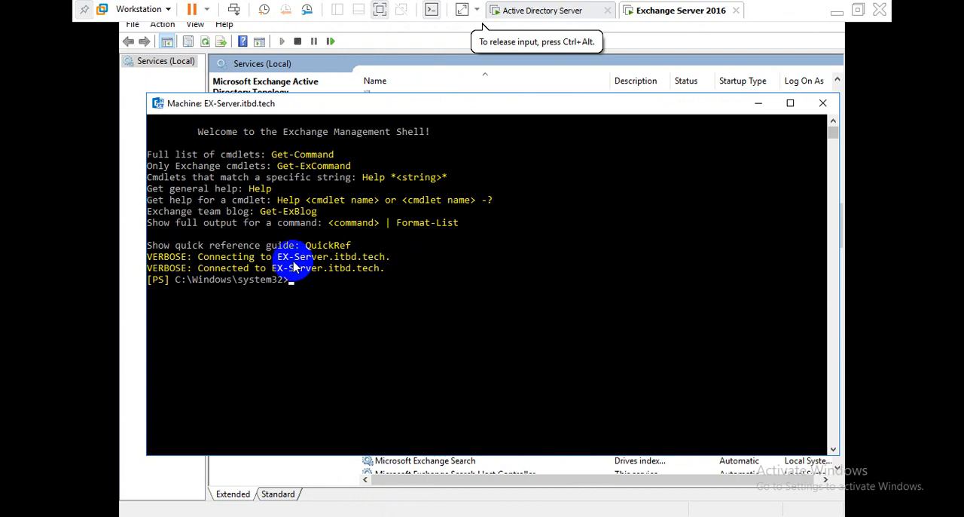
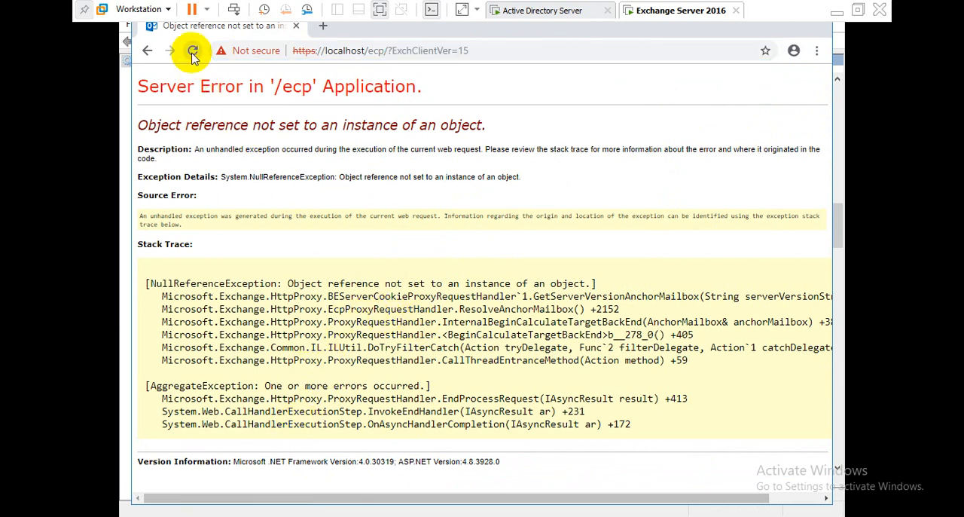
# Step: Stop the Microsoft Exchange Active Directory Topology service and start it again
pyautogui.click(324, 31)
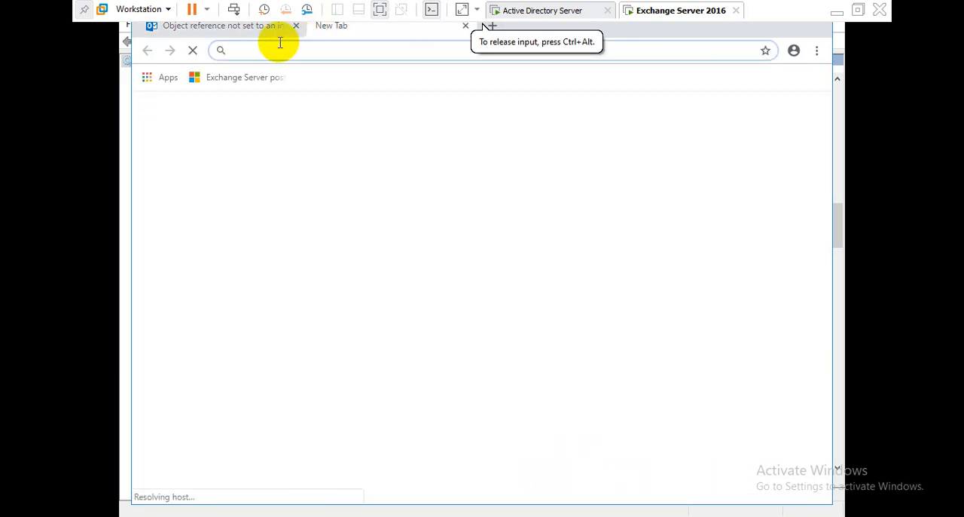
pyautogui.click(236, 29)
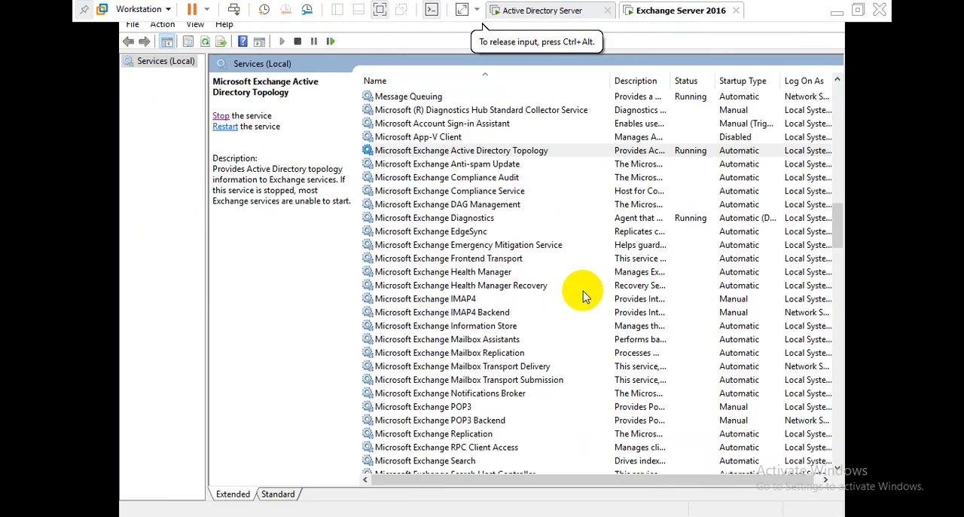
pyautogui.click(655, 151)
pyautogui.rightClick(656, 151)
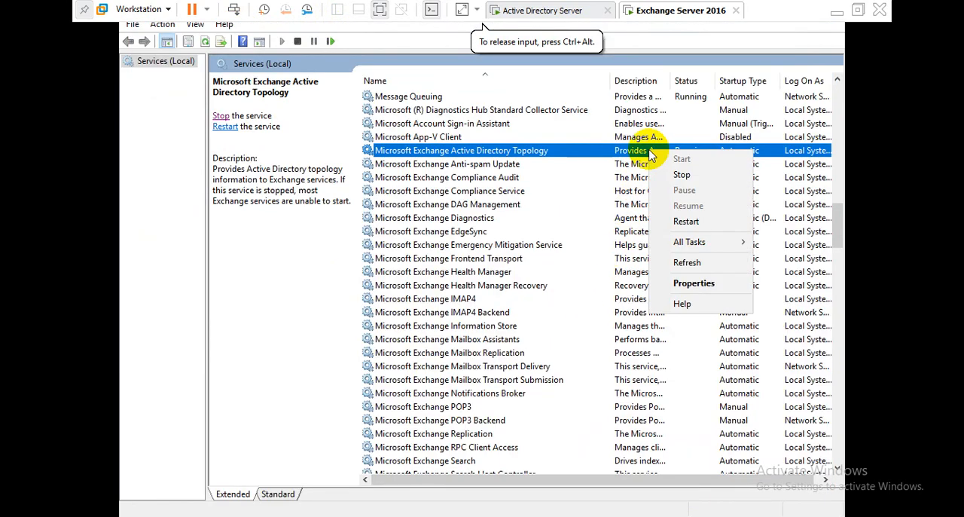
pyautogui.click(682, 179)
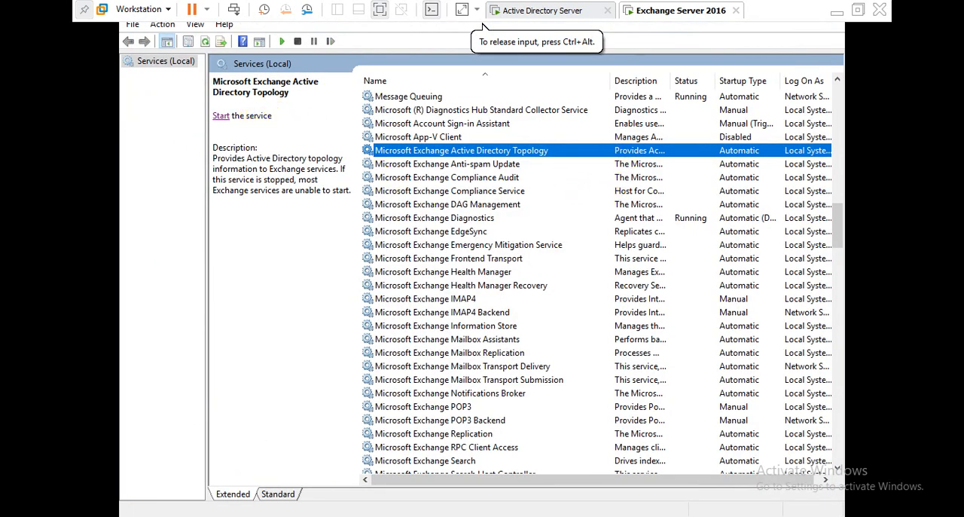
pyautogui.click(221, 116)
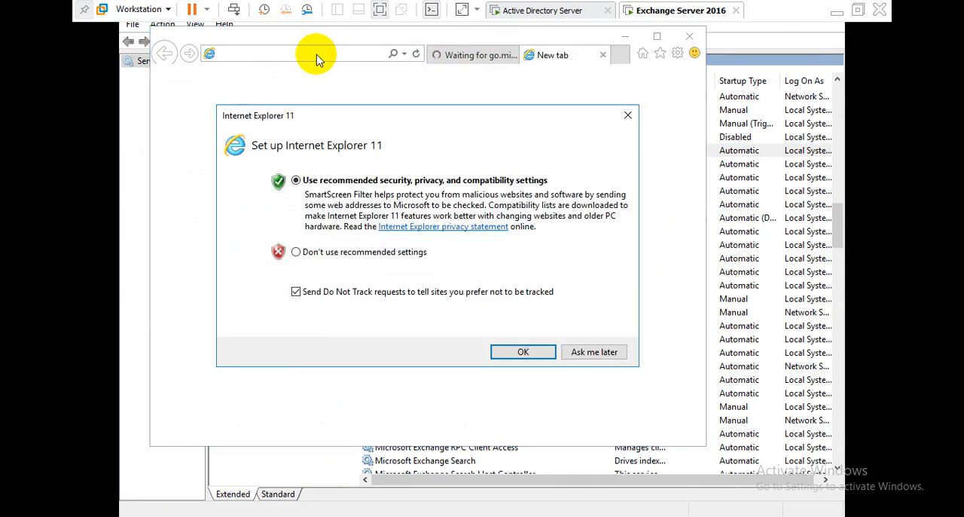
# Step: Open localhost/ecp in Internet Explorer with recommended settings, continue past the certificate warning, and maximize the window
pyautogui.click(585, 351)
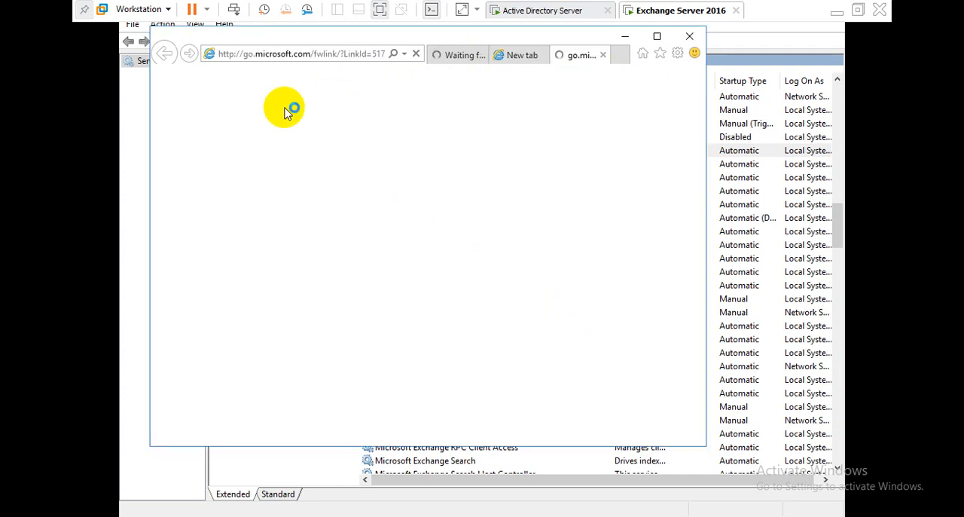
pyautogui.click(281, 53)
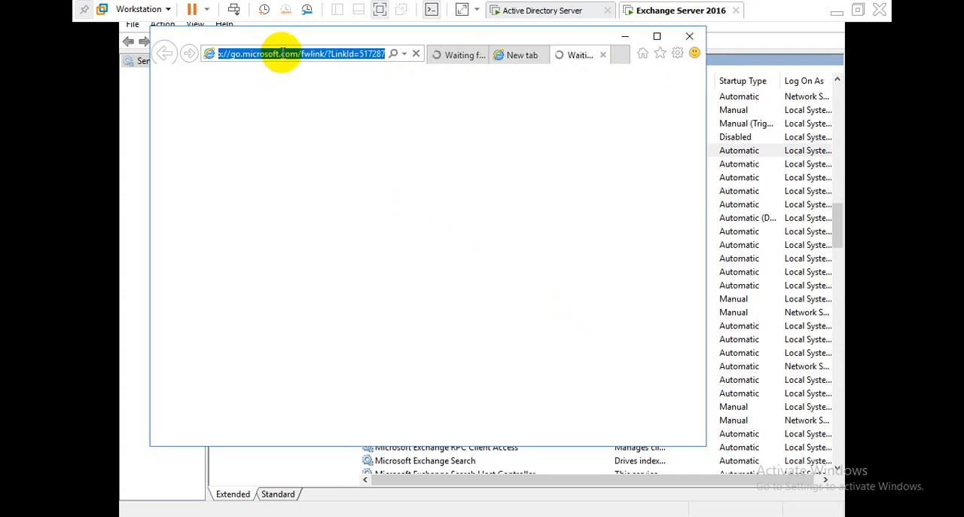
pyautogui.write('localhost/ecp')
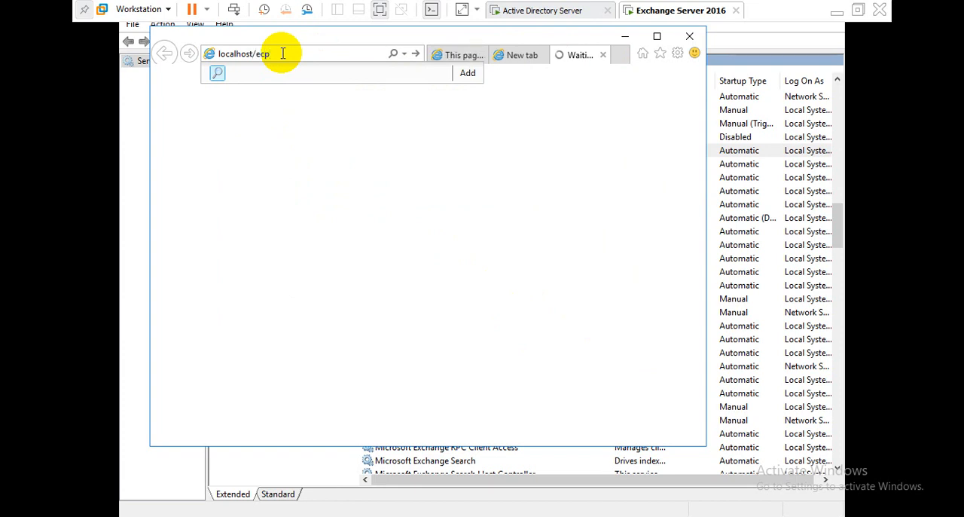
pyautogui.press('Return')
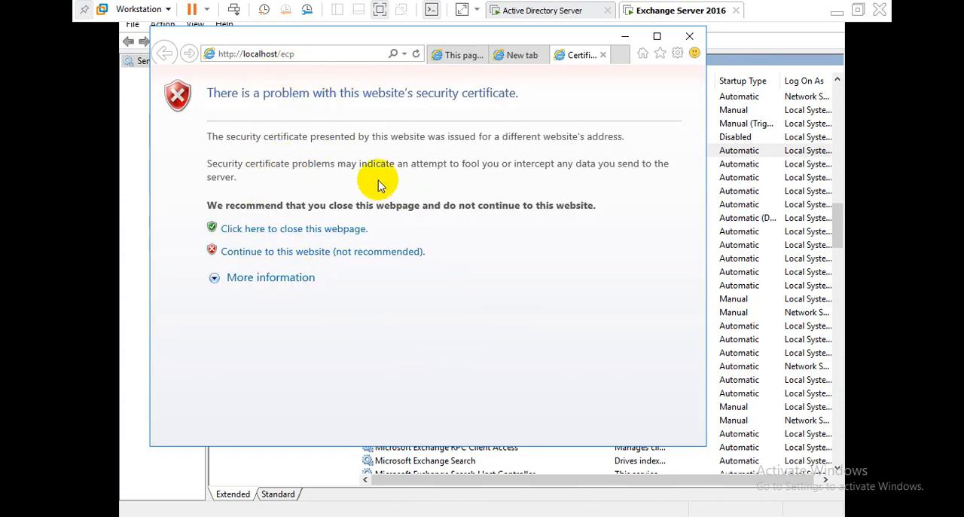
pyautogui.click(367, 254)
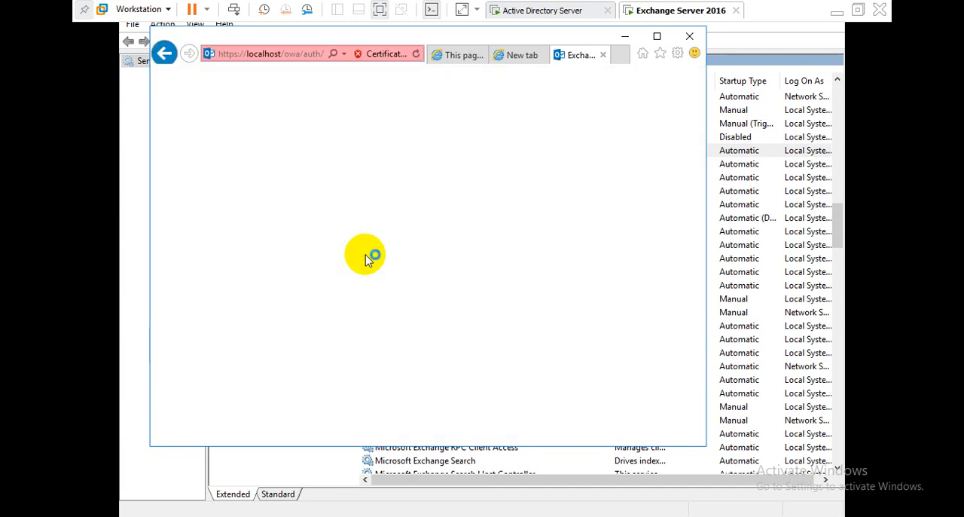
pyautogui.click(657, 36)
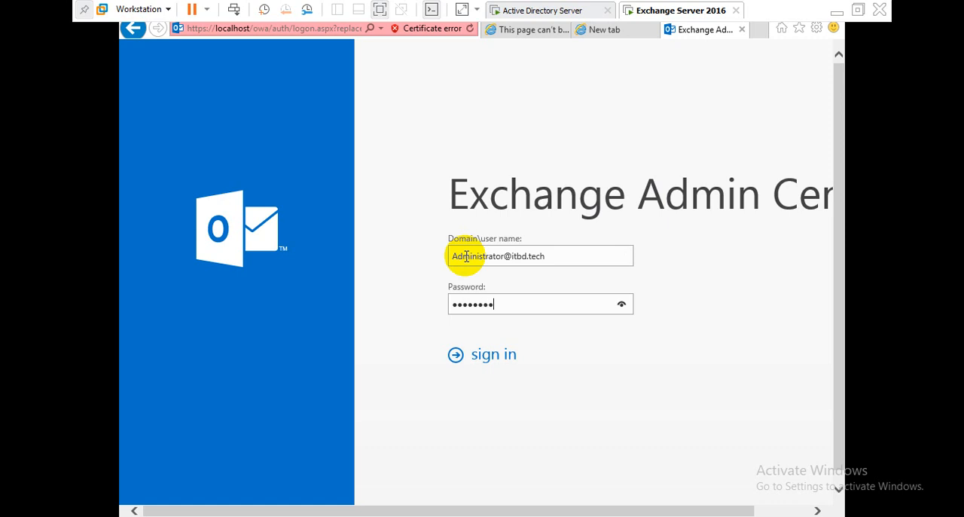
# Step: Sign in to the Exchange admin center and highlight the 500 Service Is Unavailable error
pyautogui.press('Return')
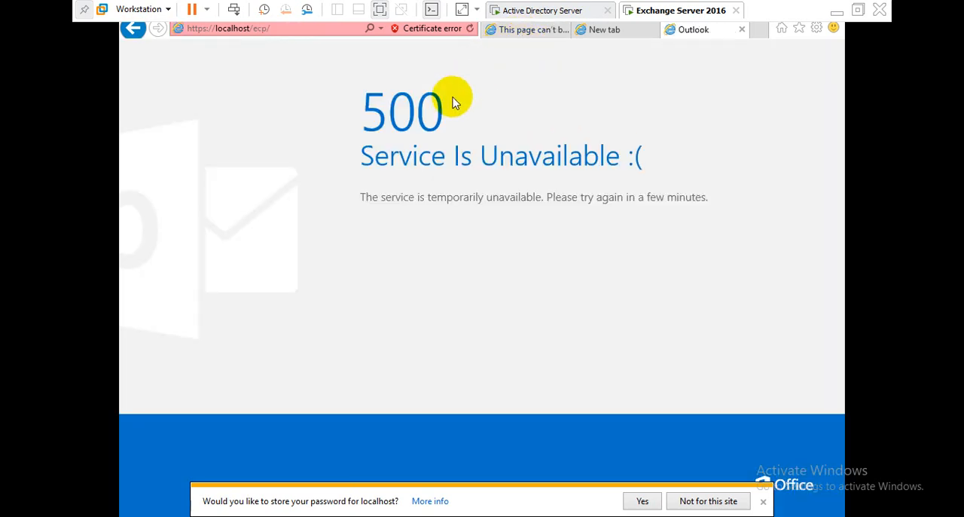
pyautogui.moveTo(363, 107); pyautogui.dragTo(456, 113)
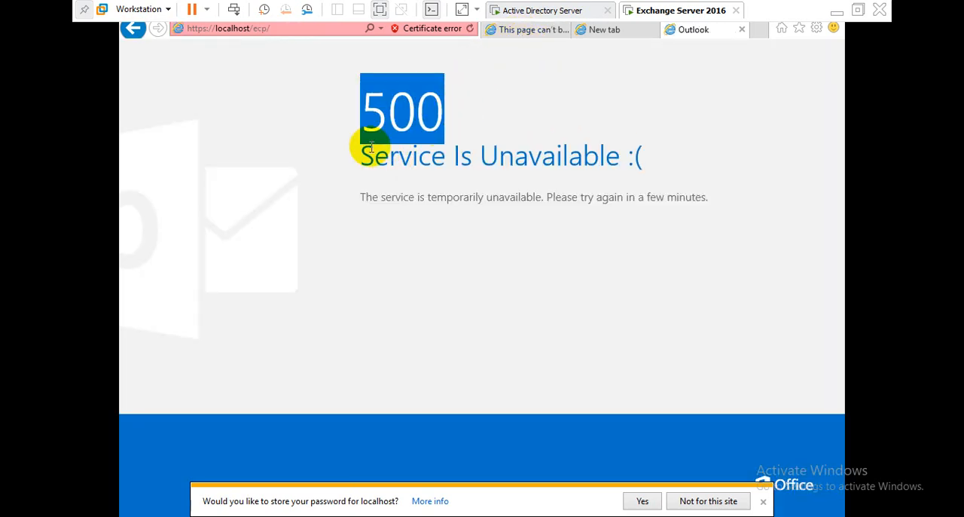
pyautogui.moveTo(381, 156); pyautogui.dragTo(334, 123)
pyautogui.click(617, 157)
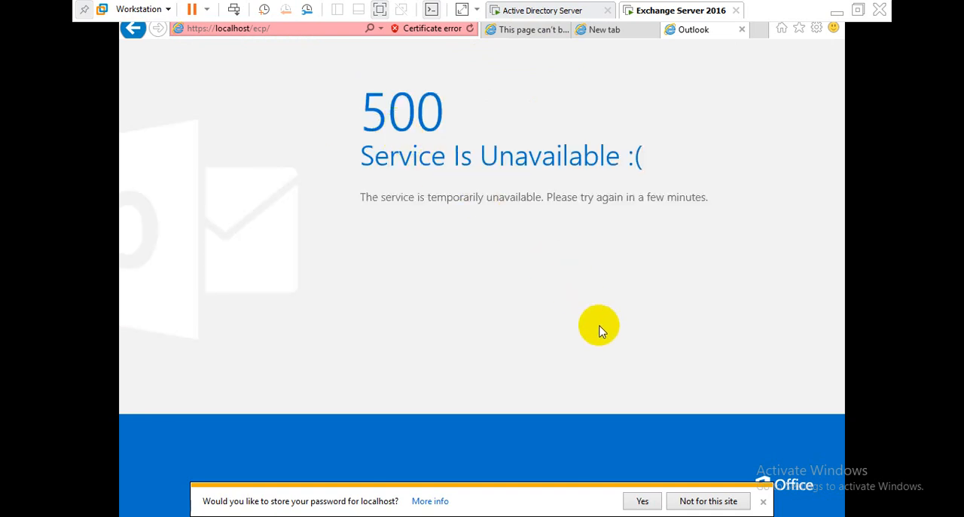
# Step: Decline saving the password and start the Microsoft Exchange Information Store service
pyautogui.click(762, 500)
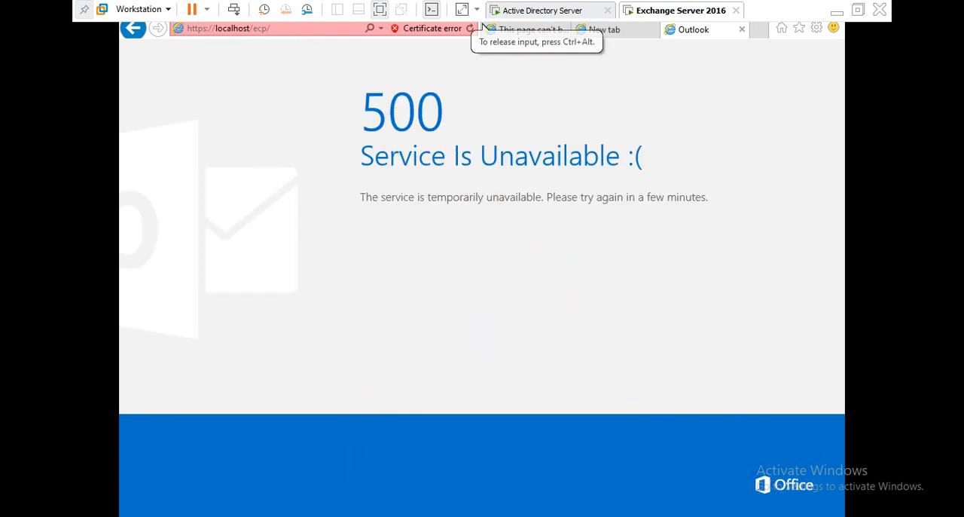
pyautogui.click(362, 515)
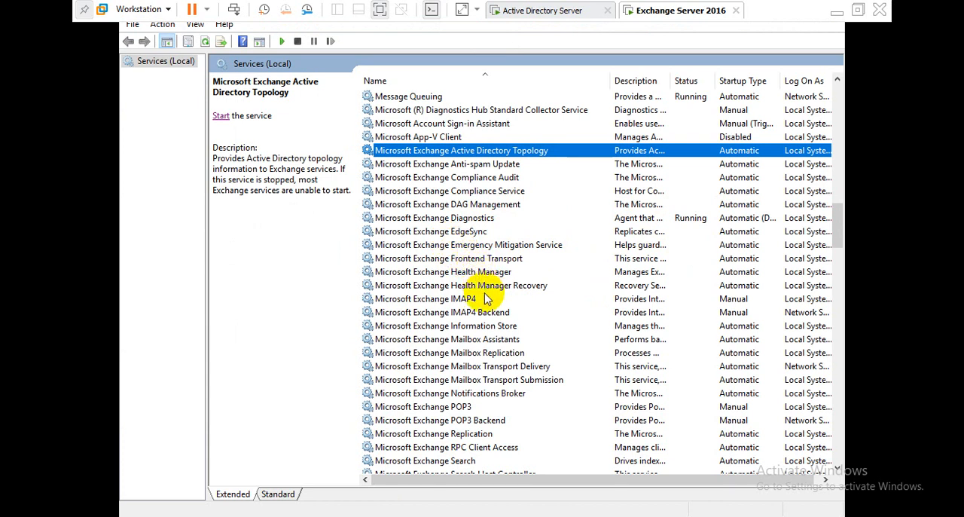
pyautogui.click(457, 328)
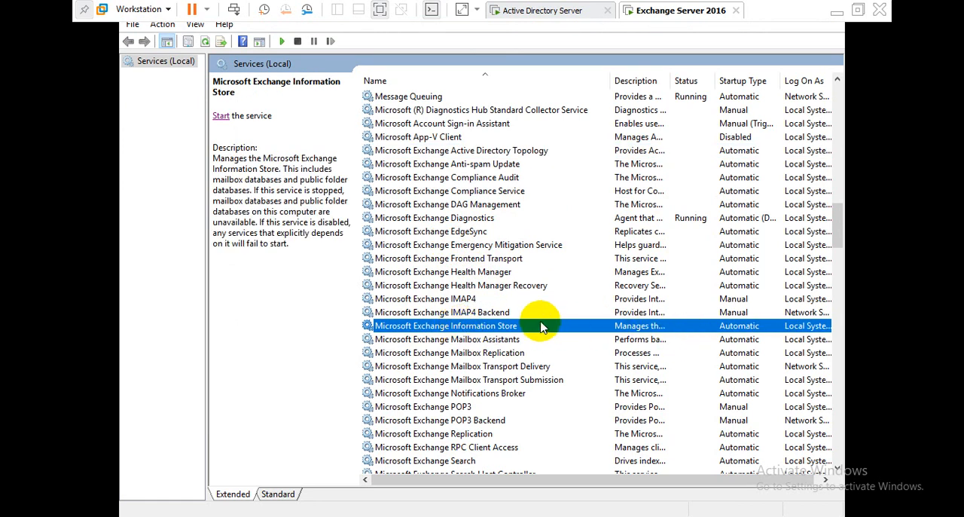
pyautogui.click(221, 116)
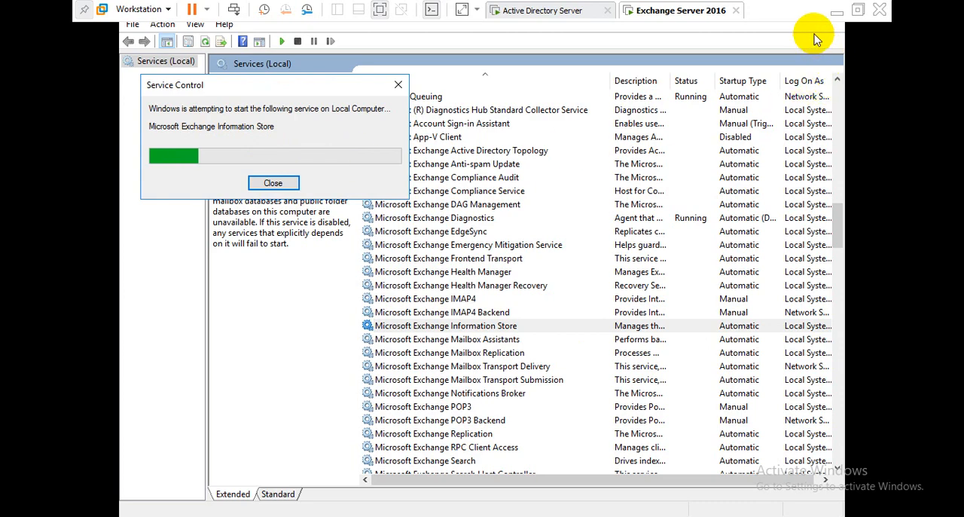
# Step: Open the 500-error-for-OWA.txt notes and examine the Error 1 and Error 2 sections with their required services
pyautogui.click(835, 15)
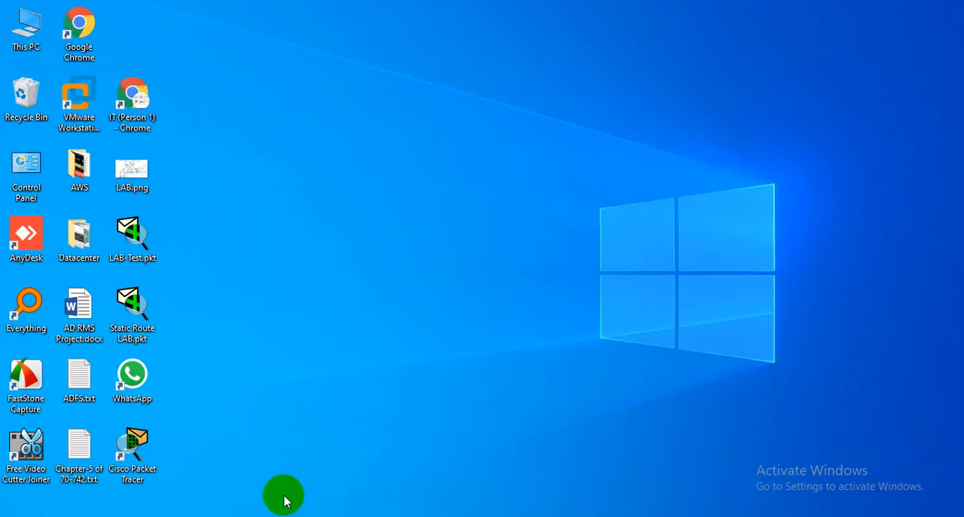
pyautogui.click(146, 509)
pyautogui.scroll(3, 309, 193)
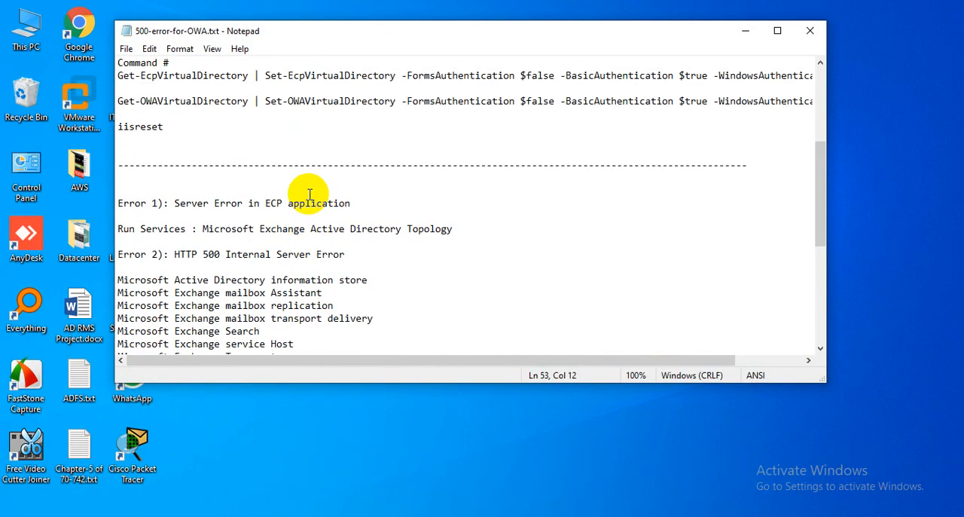
pyautogui.scroll(-2, 307, 226)
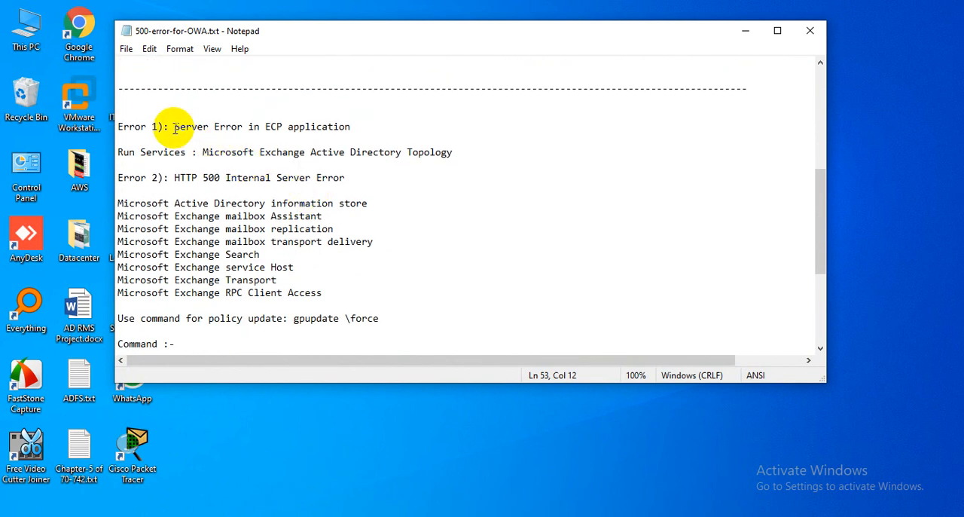
pyautogui.moveTo(351, 126); pyautogui.dragTo(119, 126)
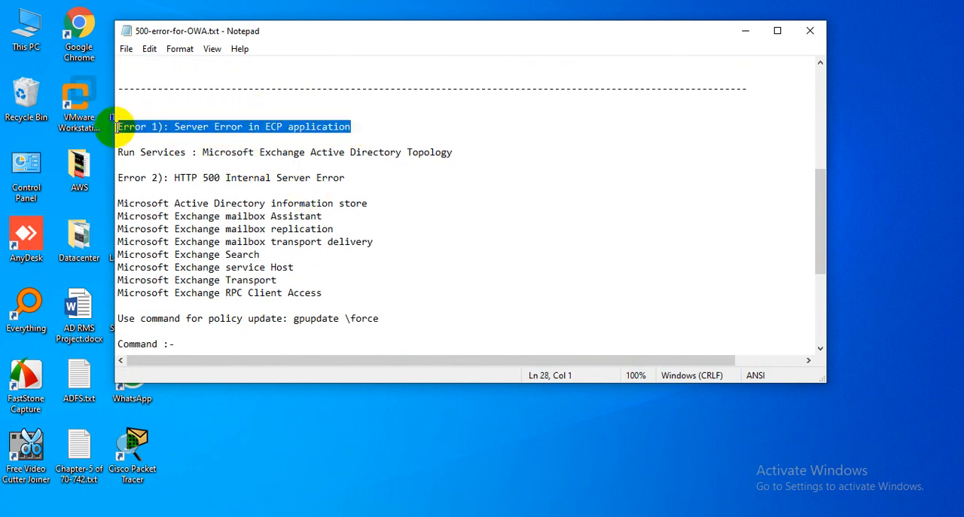
pyautogui.click(230, 137)
pyautogui.moveTo(202, 153); pyautogui.dragTo(452, 155)
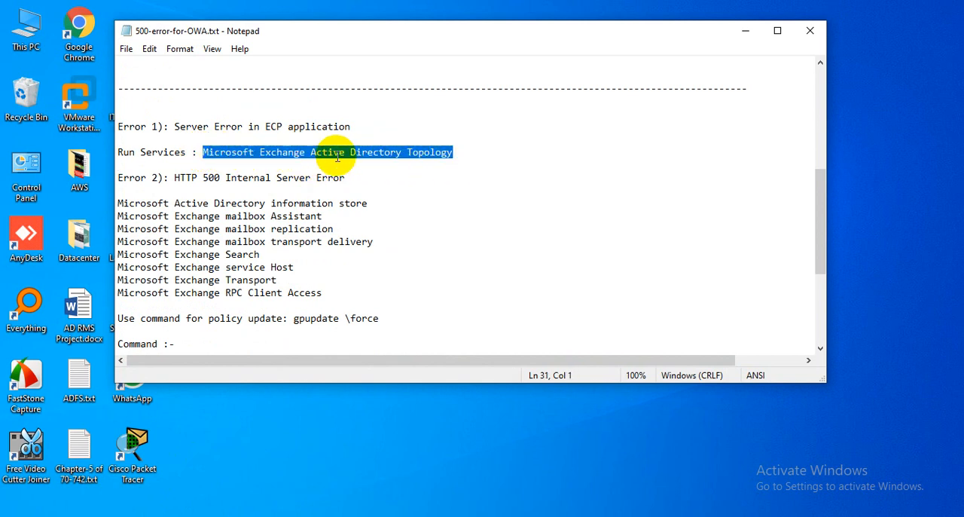
pyautogui.click(457, 154)
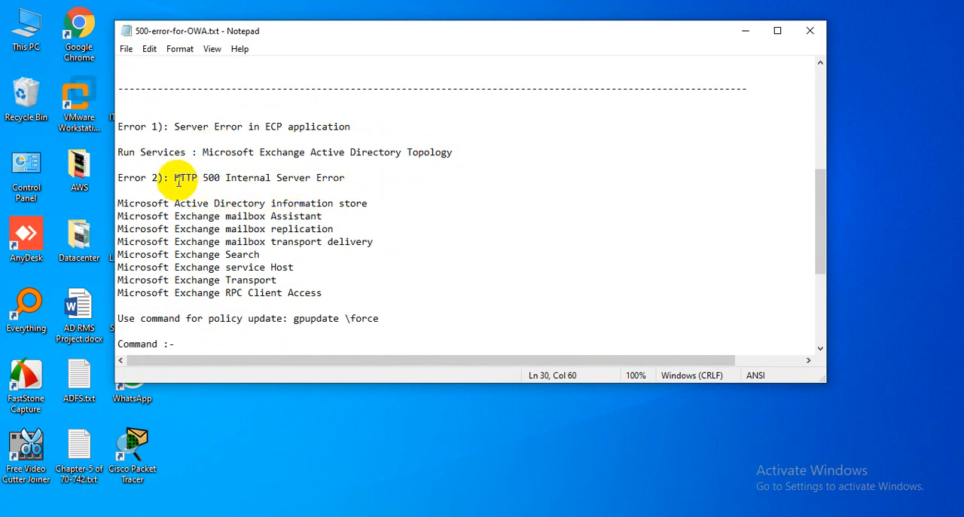
pyautogui.moveTo(174, 177); pyautogui.dragTo(345, 179)
pyautogui.click(345, 178)
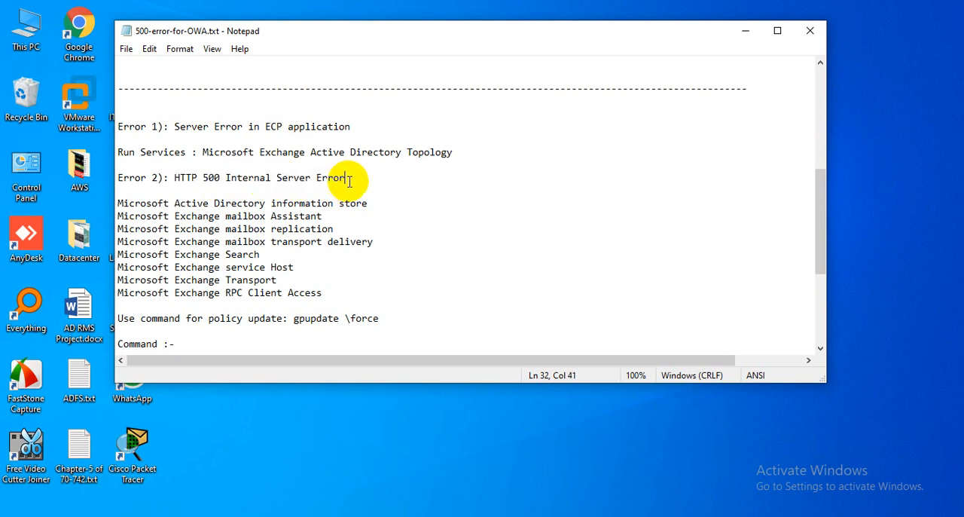
pyautogui.moveTo(119, 203)
pyautogui.mouseDown()
pyautogui.moveTo(333, 291)
pyautogui.moveTo(115, 202)
pyautogui.mouseUp()
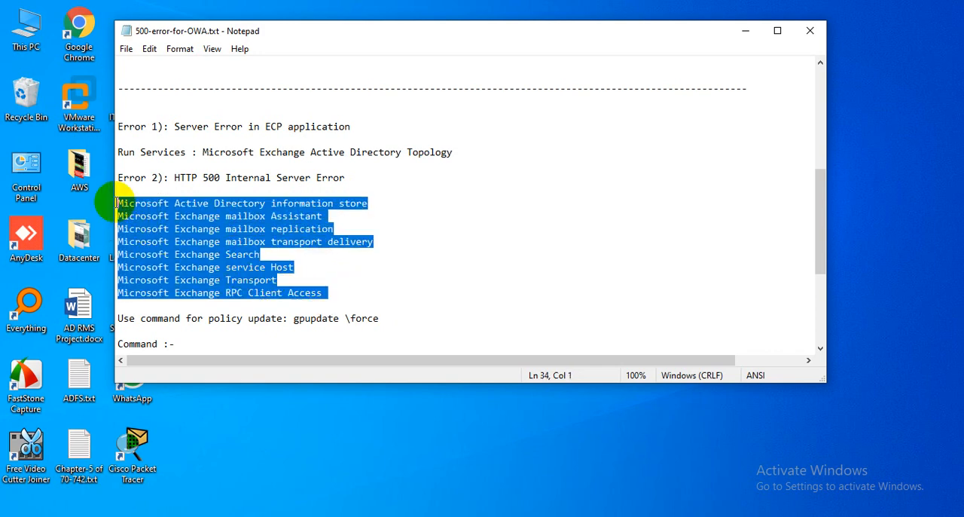
pyautogui.click(129, 202)
# Step: Review the listed services and Exchange Management Shell commands in the notes, then return to the Exchange Server virtual machine
pyautogui.scroll(5, 231, 197)
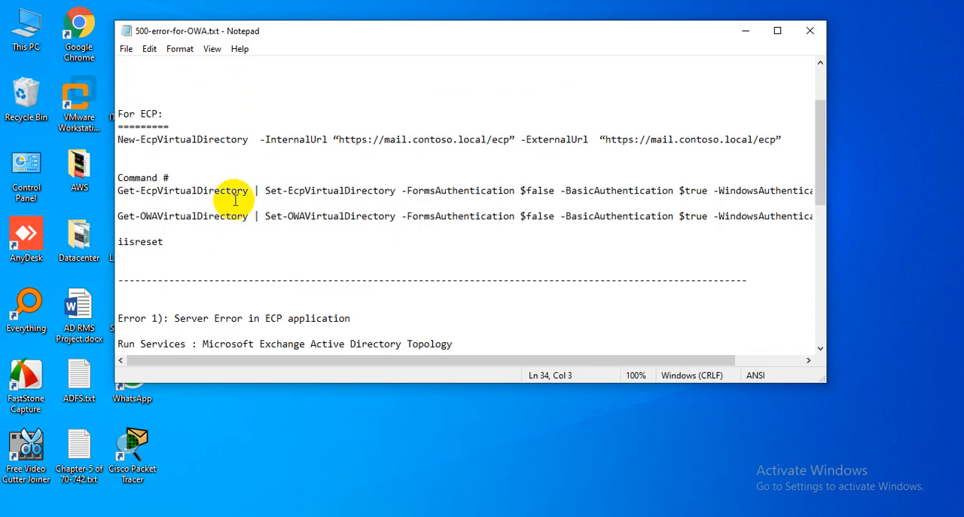
pyautogui.scroll(-9, 234, 223)
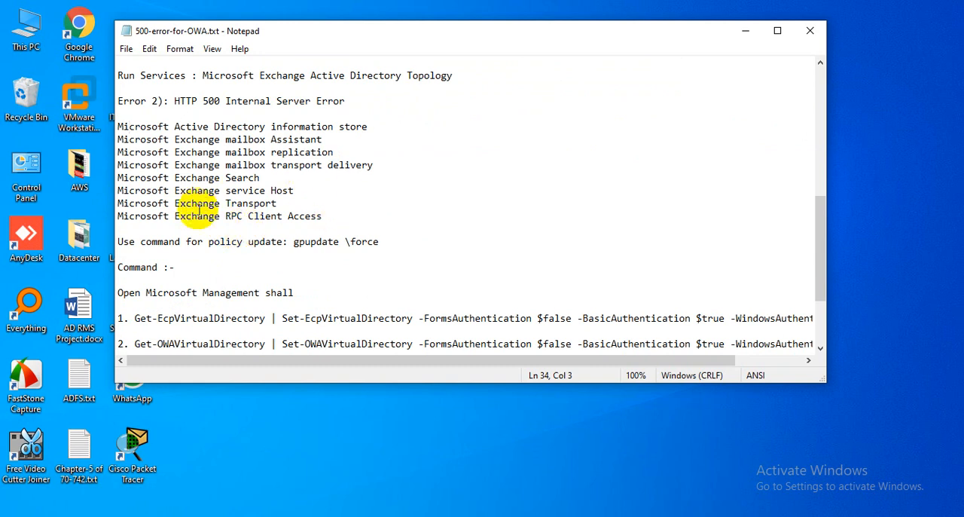
pyautogui.scroll(-1, 324, 211)
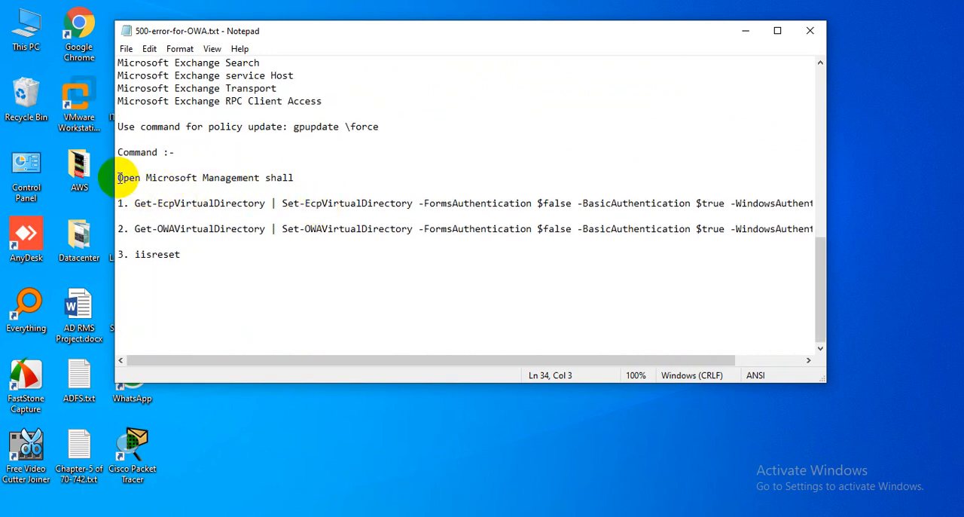
pyautogui.moveTo(118, 178)
pyautogui.mouseDown()
pyautogui.moveTo(232, 241)
pyautogui.moveTo(235, 257)
pyautogui.moveTo(185, 253)
pyautogui.moveTo(121, 178)
pyautogui.mouseUp()
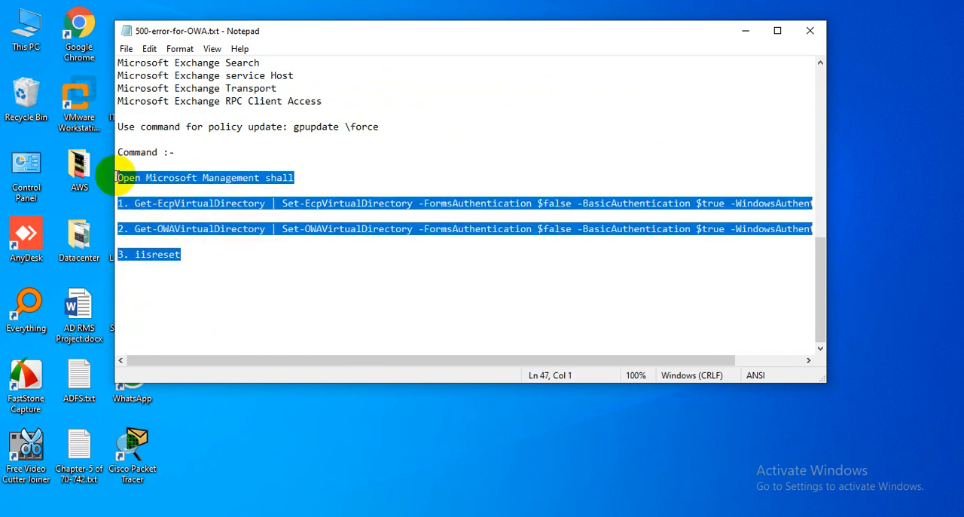
pyautogui.click(233, 165)
pyautogui.scroll(3, 242, 167)
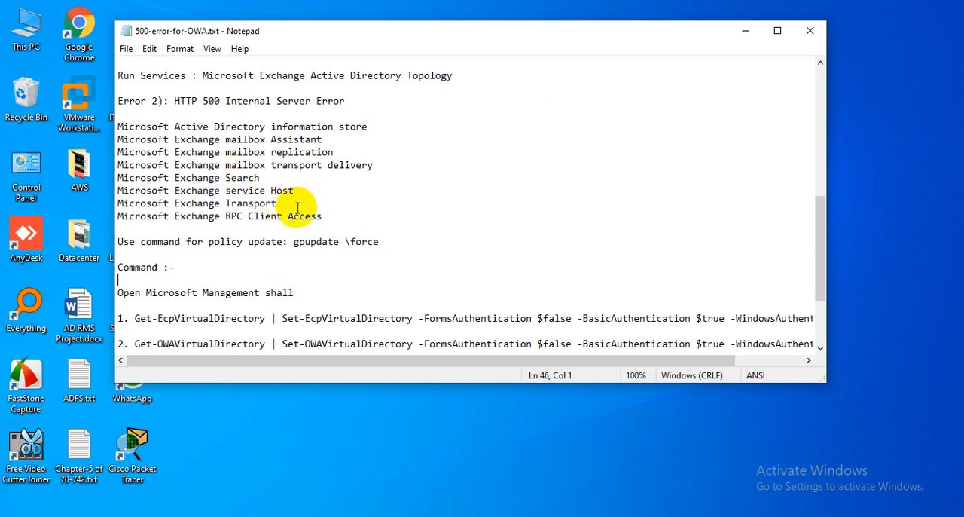
pyautogui.moveTo(328, 216); pyautogui.dragTo(120, 122)
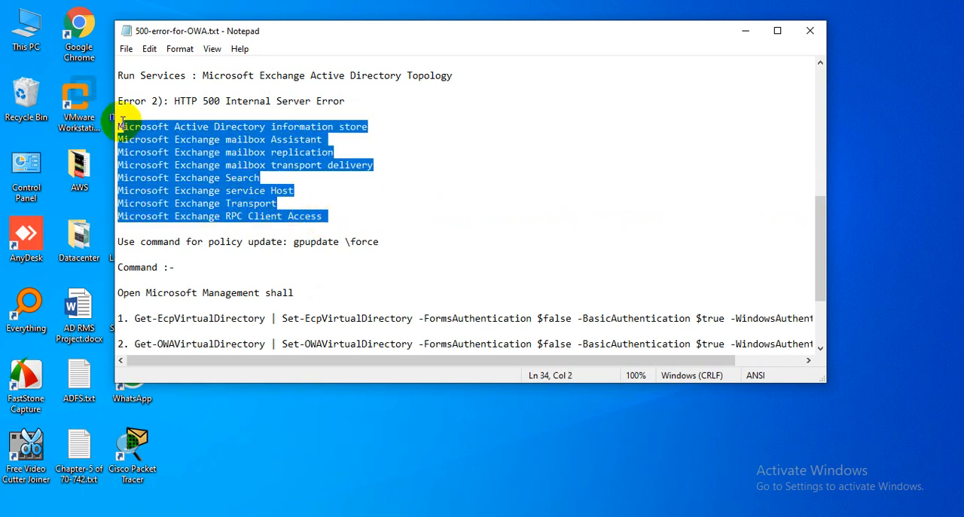
pyautogui.click(224, 165)
pyautogui.scroll(-1, 243, 268)
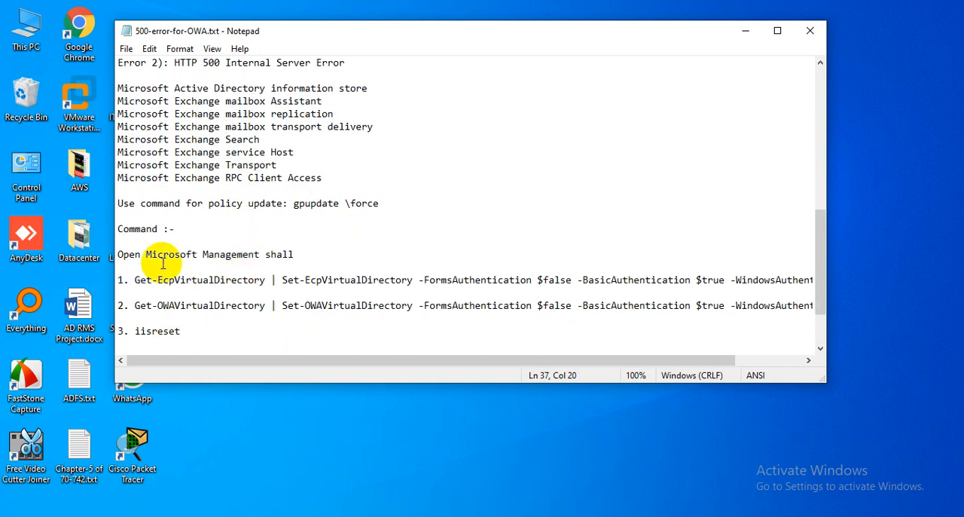
pyautogui.click(745, 32)
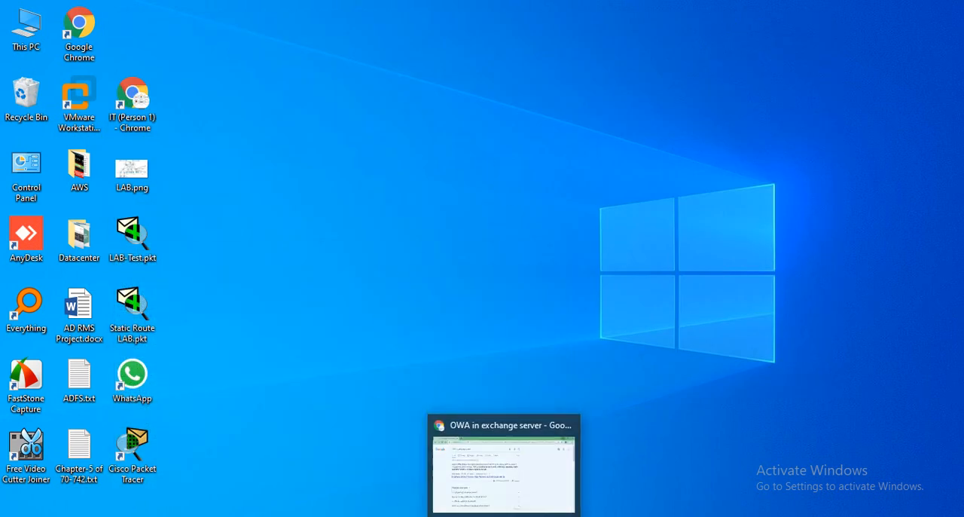
pyautogui.click(348, 431)
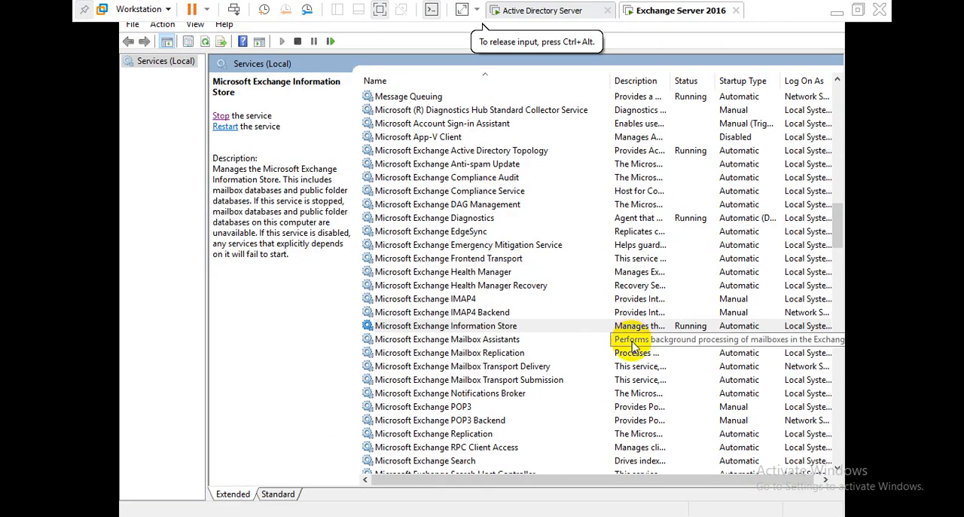
# Step: Start the Microsoft Exchange Mailbox Assistants and Microsoft Exchange Mailbox Replication services
pyautogui.click(483, 342)
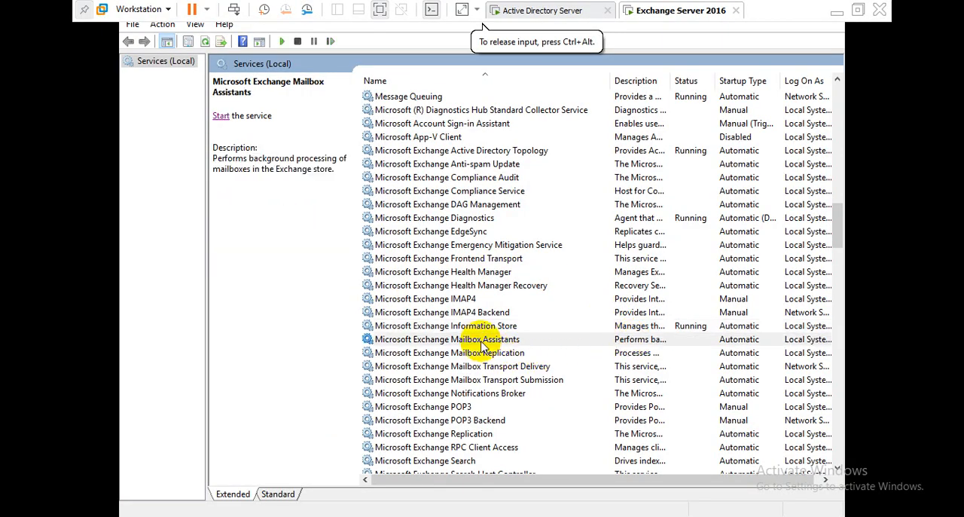
pyautogui.click(221, 116)
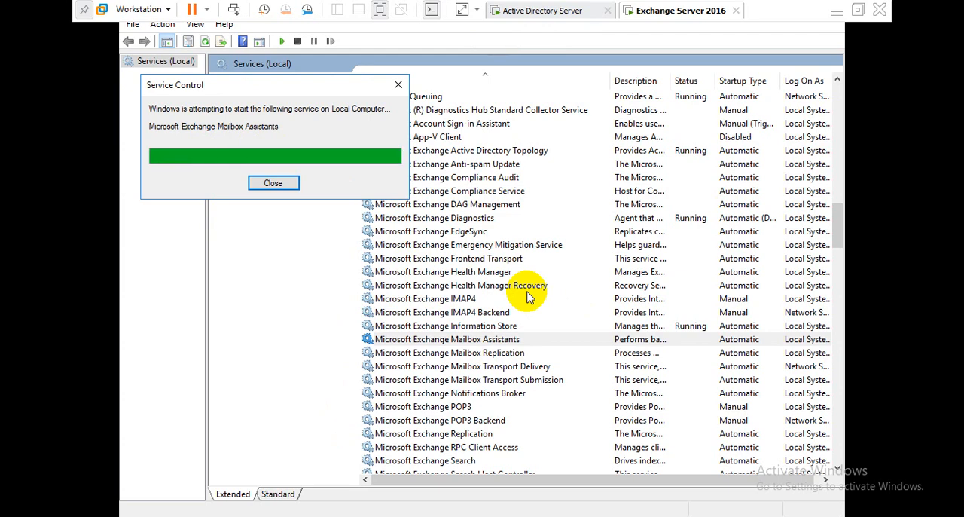
pyautogui.click(476, 355)
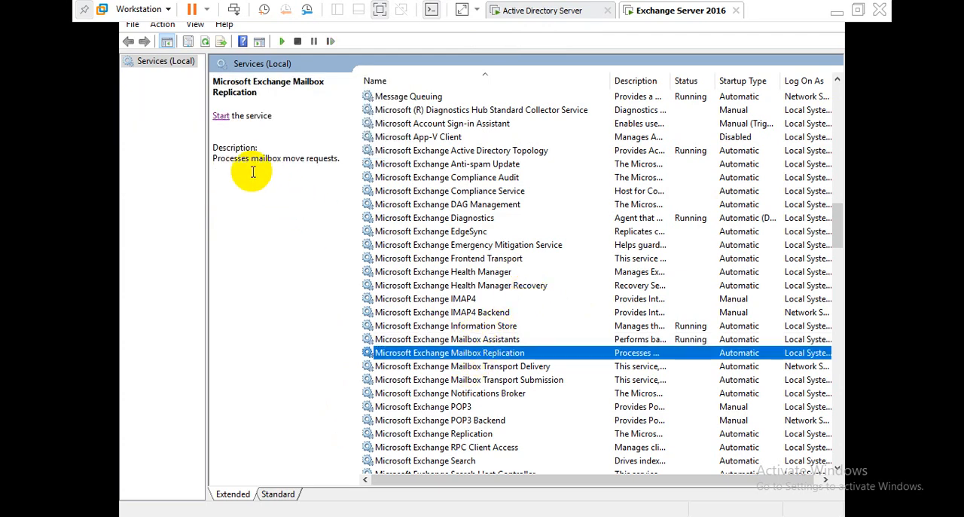
pyautogui.click(221, 115)
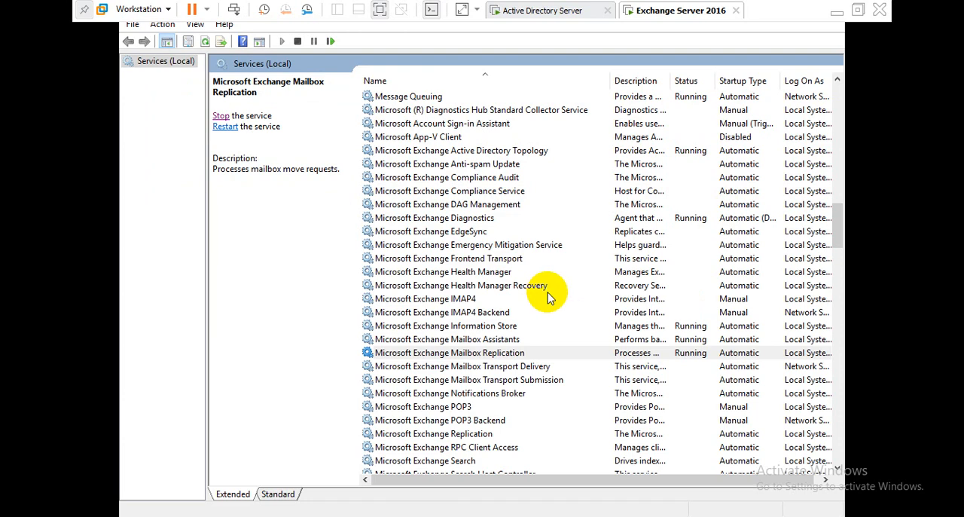
# Step: Start the Microsoft Exchange Mailbox Transport Delivery and Microsoft Exchange Replication services
pyautogui.click(482, 366)
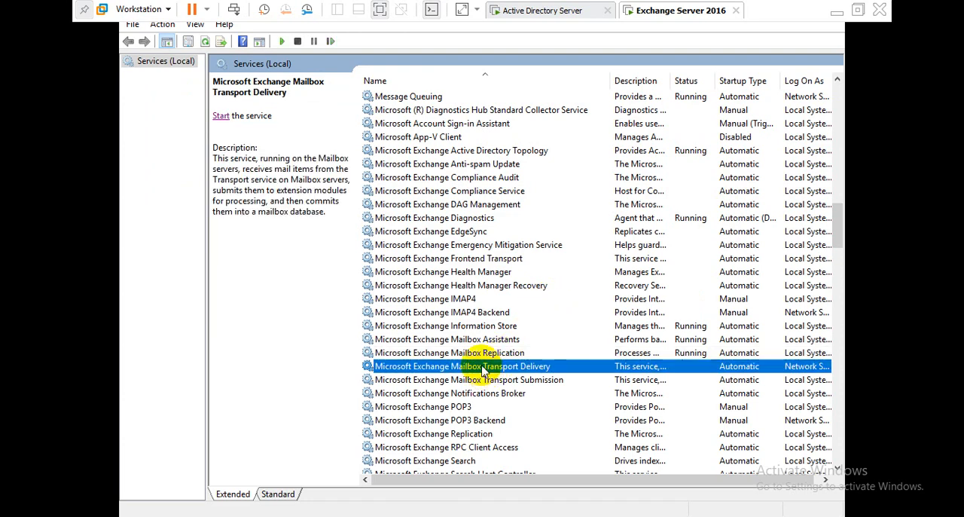
pyautogui.click(220, 116)
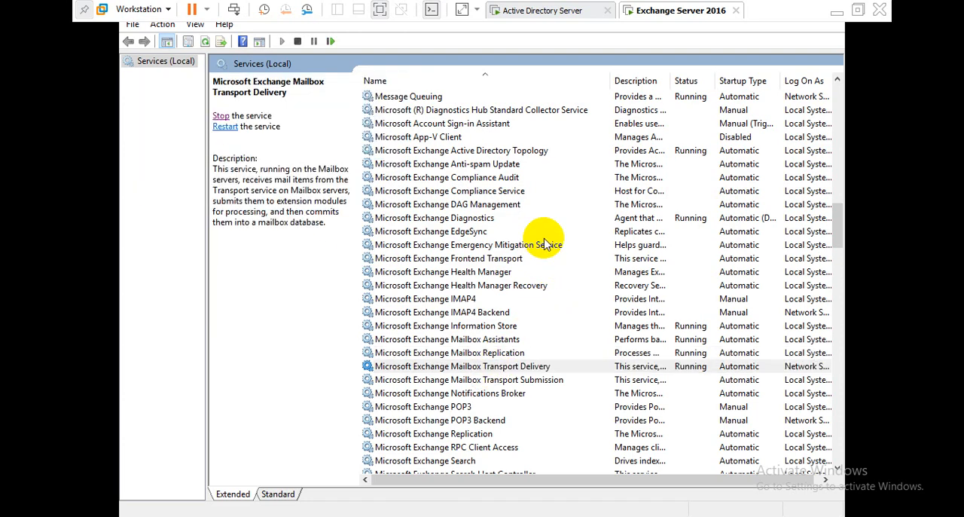
pyautogui.click(473, 434)
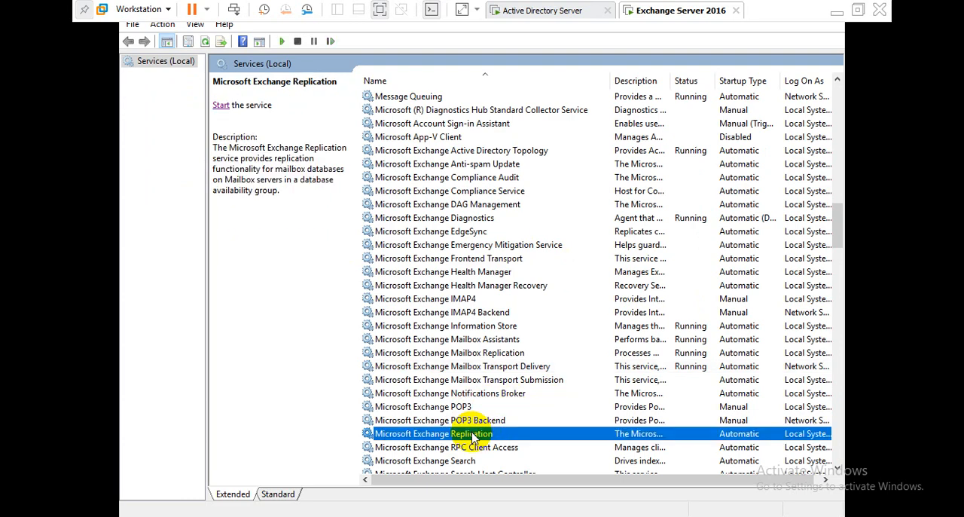
pyautogui.click(221, 104)
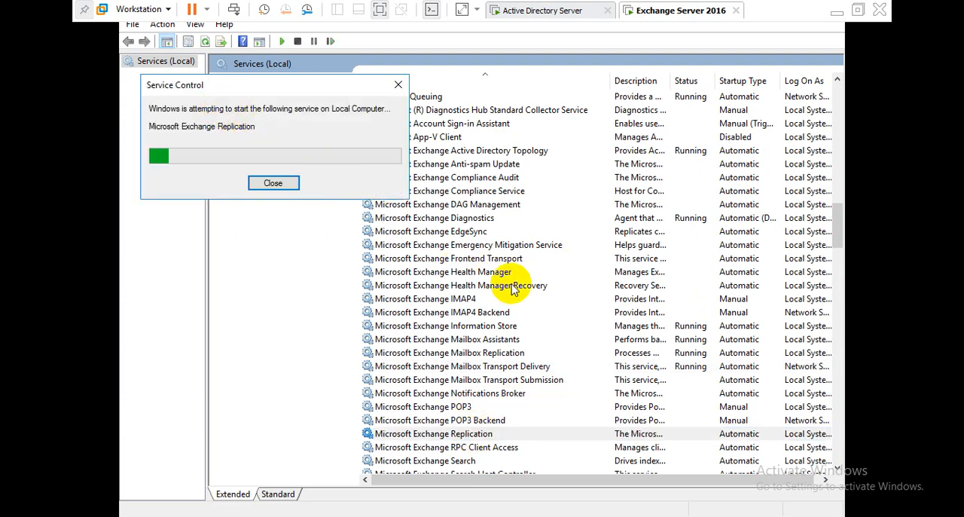
# Step: Start the Microsoft Exchange RPC Client Access and Microsoft Exchange Search services
pyautogui.click(476, 448)
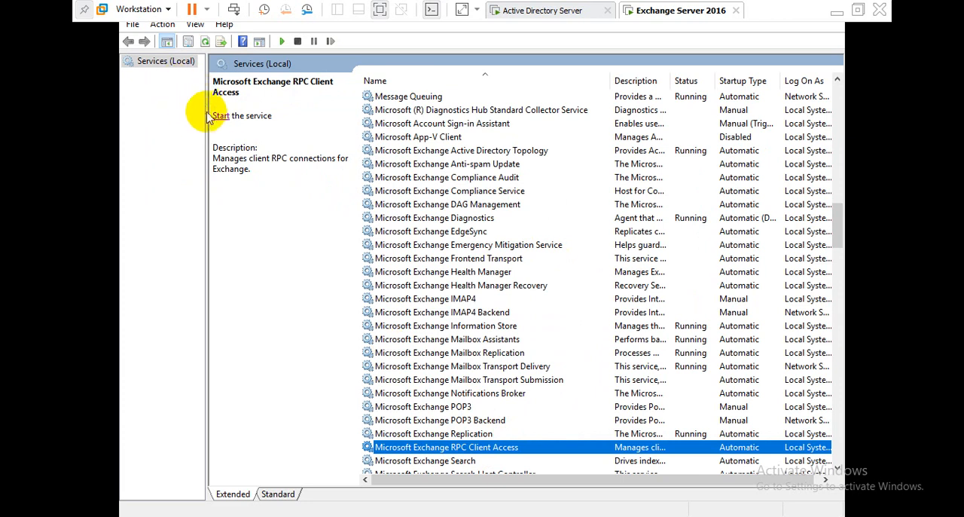
pyautogui.click(217, 116)
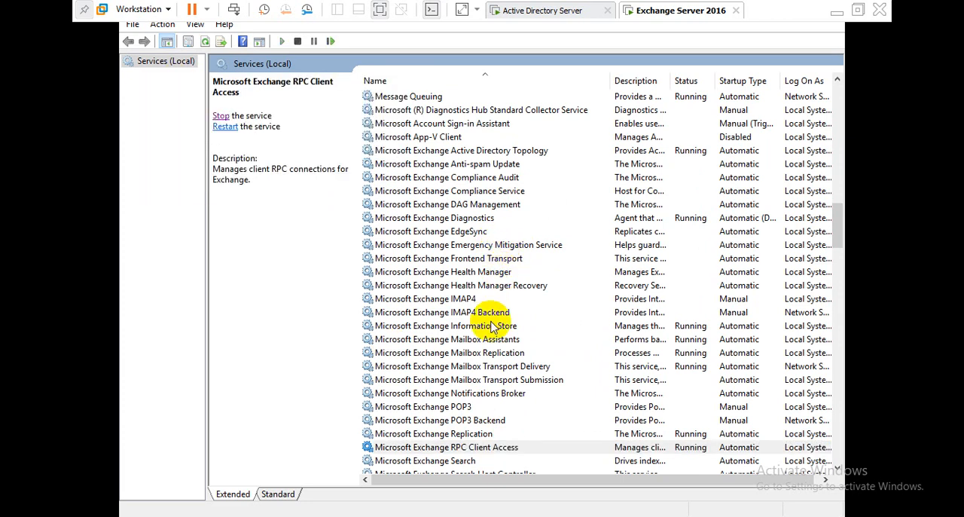
pyautogui.click(443, 462)
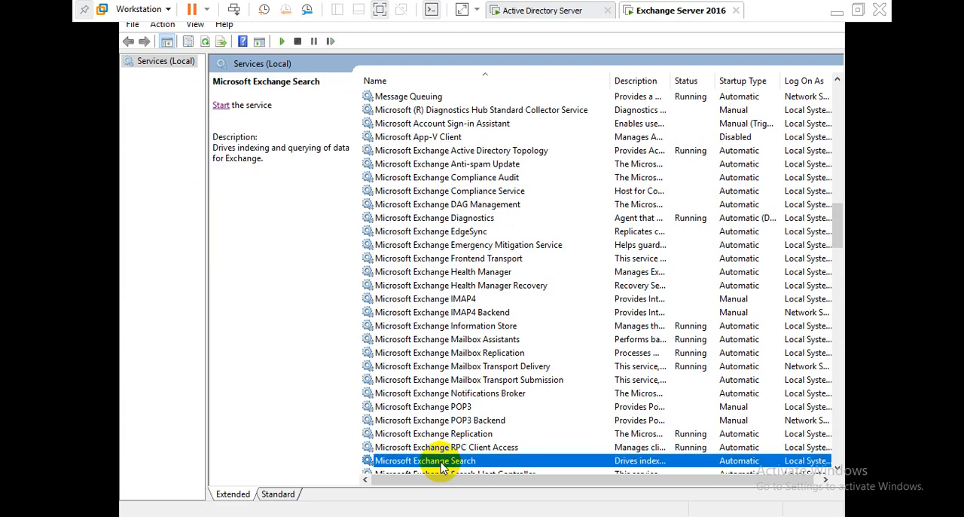
pyautogui.click(219, 105)
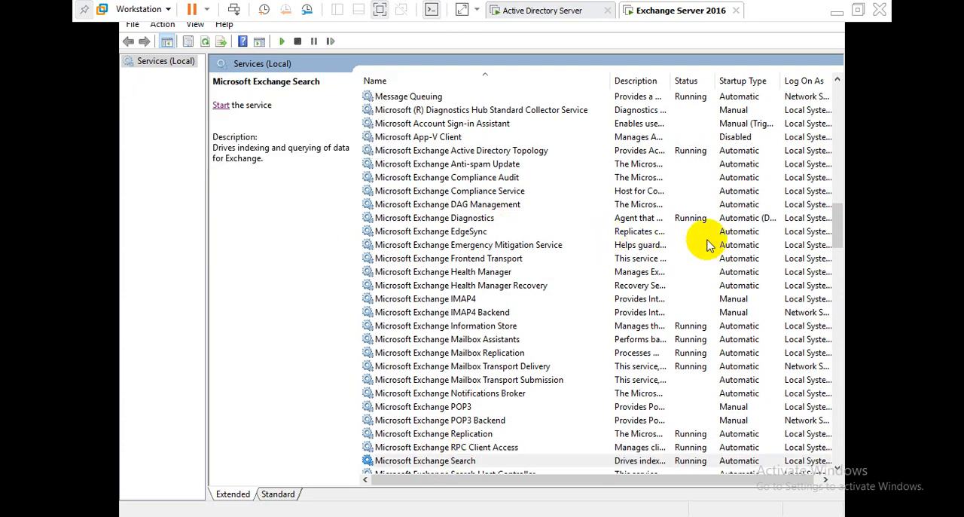
# Step: Start the Microsoft Exchange Service Host and Microsoft Exchange Transport services further down the list
pyautogui.moveTo(834, 227); pyautogui.dragTo(840, 240)
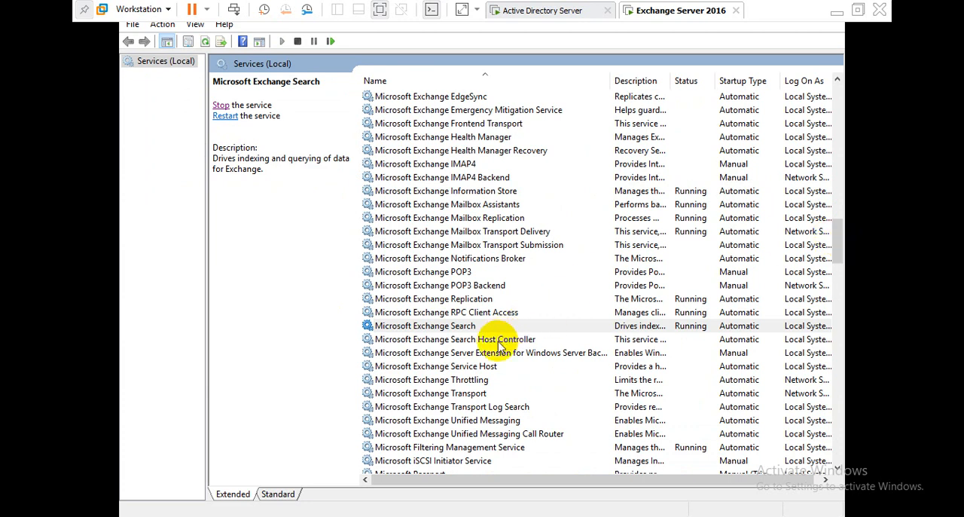
pyautogui.click(466, 366)
pyautogui.click(221, 107)
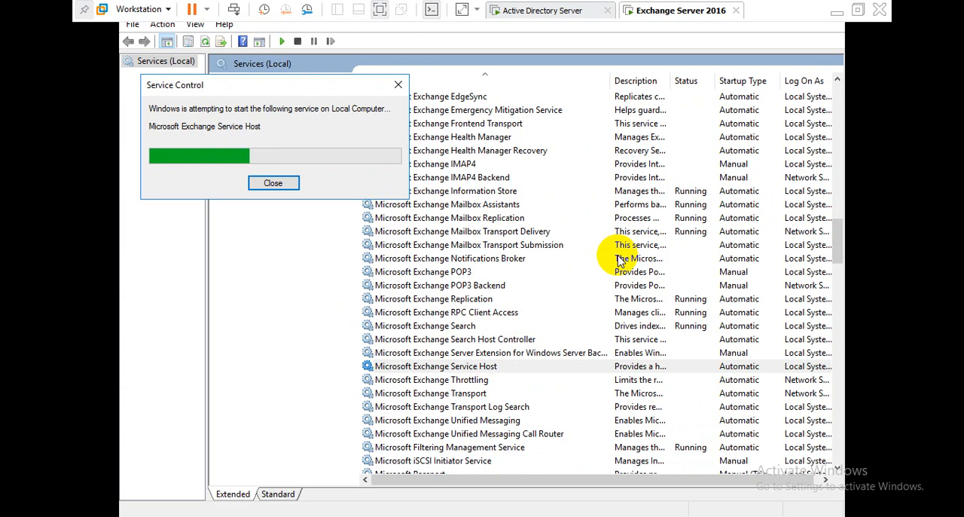
pyautogui.click(457, 393)
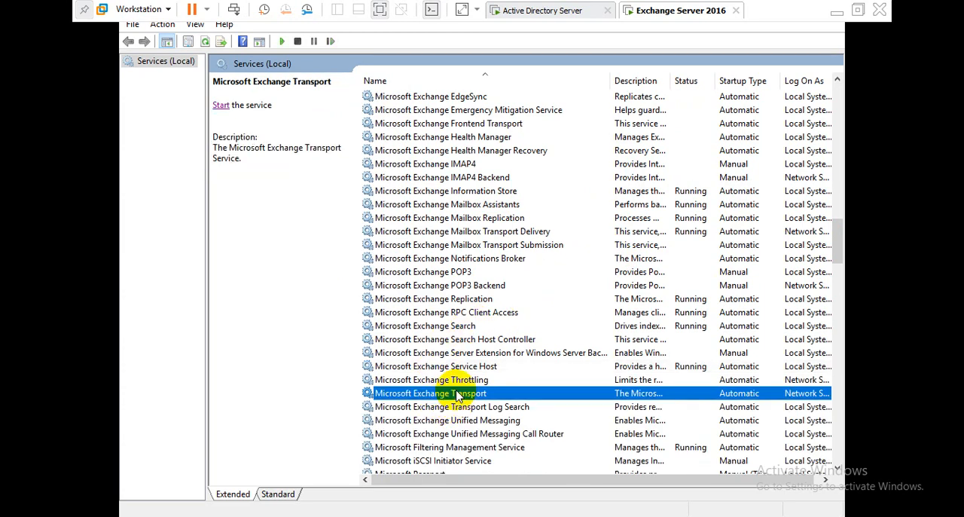
pyautogui.click(221, 105)
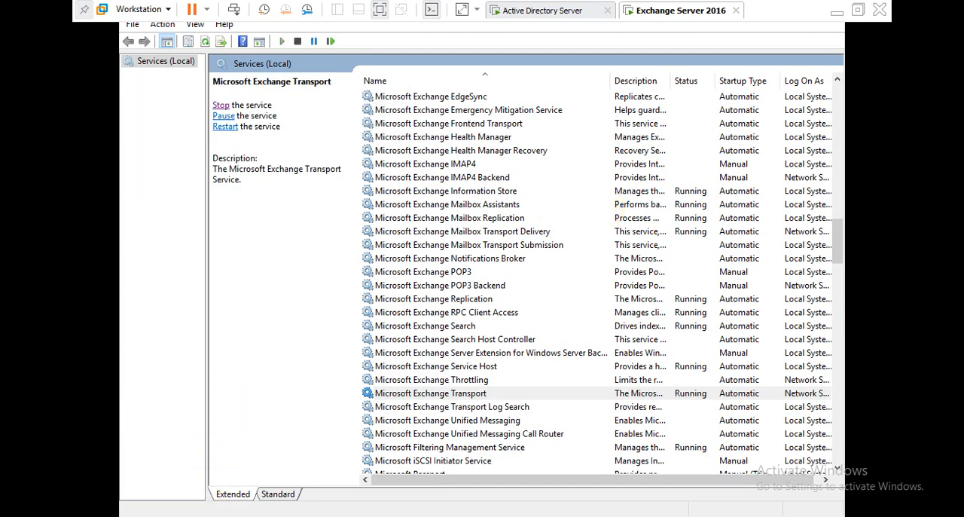
# Step: Run gpupdate from the Run dialog to refresh group policy
pyautogui.press('super+r')
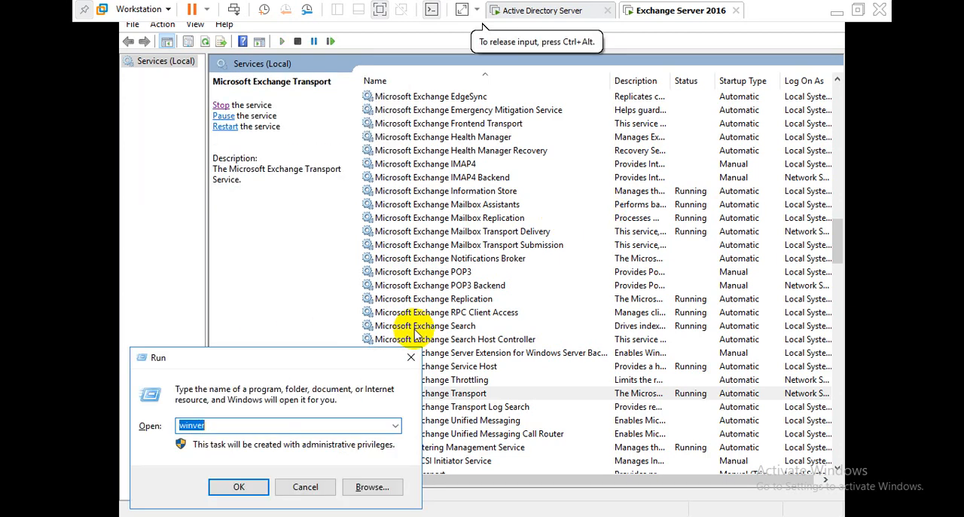
pyautogui.write('g')
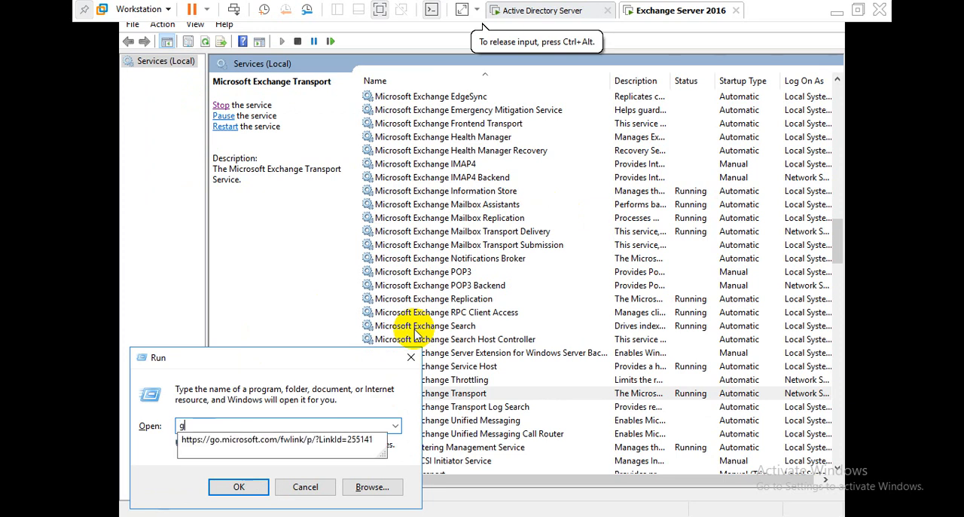
pyautogui.write('pupdate /force')
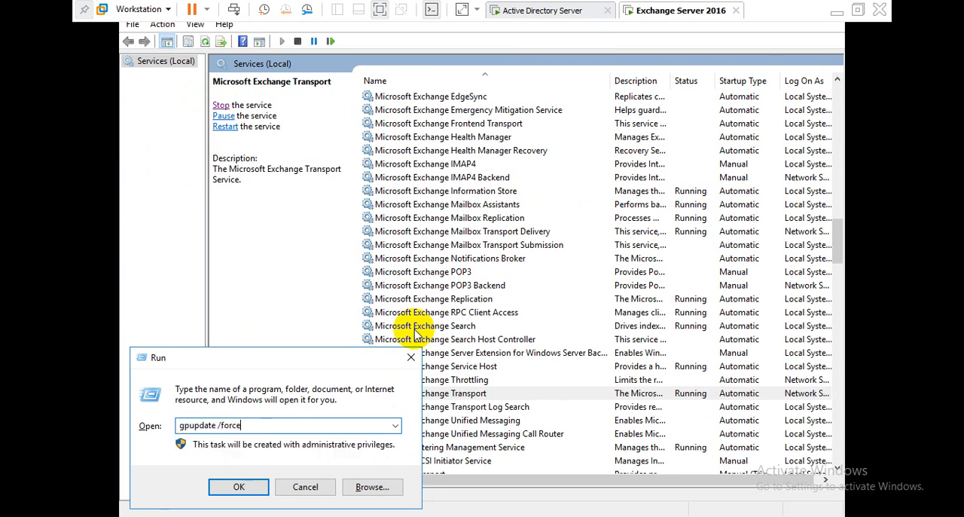
pyautogui.press('Return')
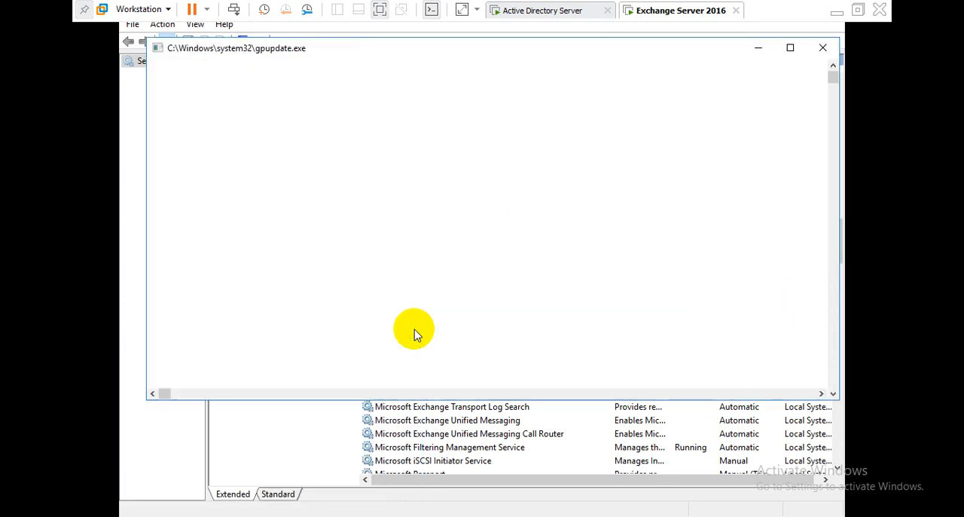
# Step: Run gpupdate twice more and close the File Explorer window opened along the way
pyautogui.press('super+e')
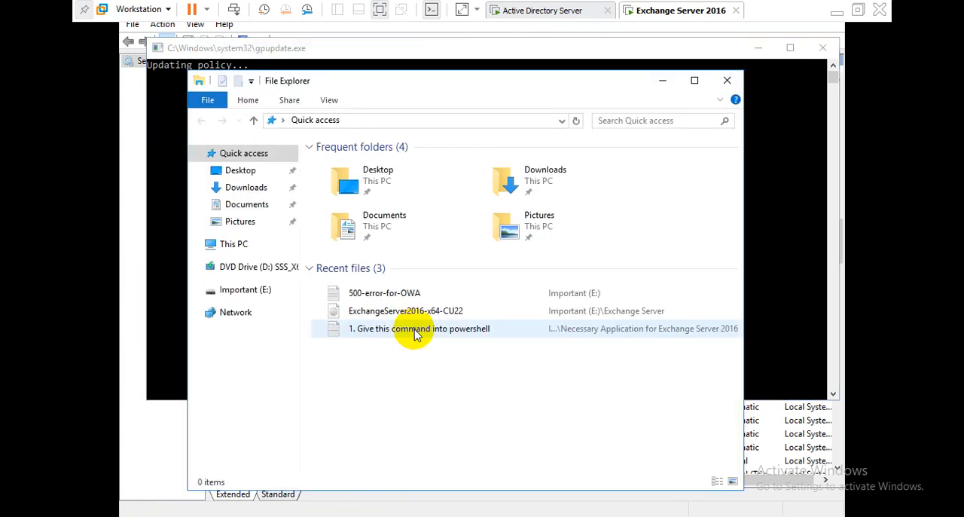
pyautogui.press('super+r')
pyautogui.press('Return')
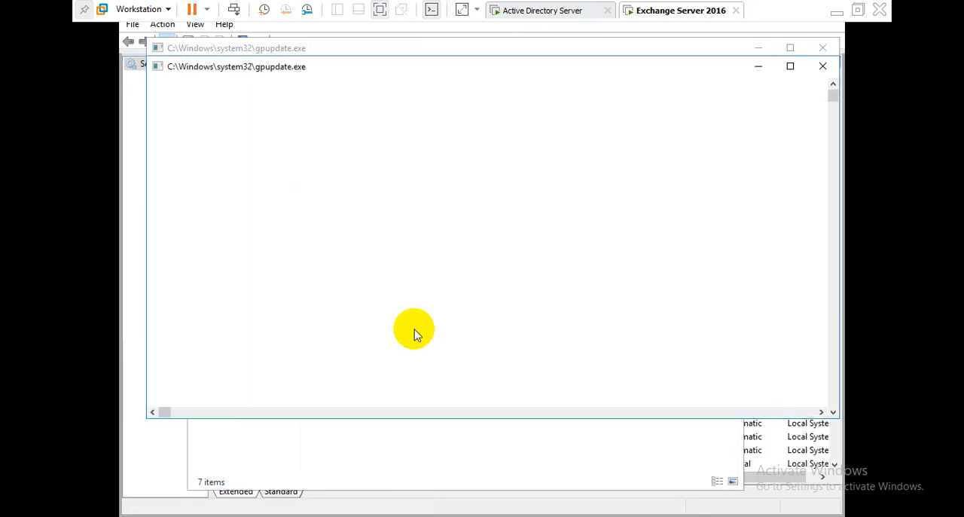
pyautogui.click(414, 333)
pyautogui.press('super+r')
pyautogui.press('Return')
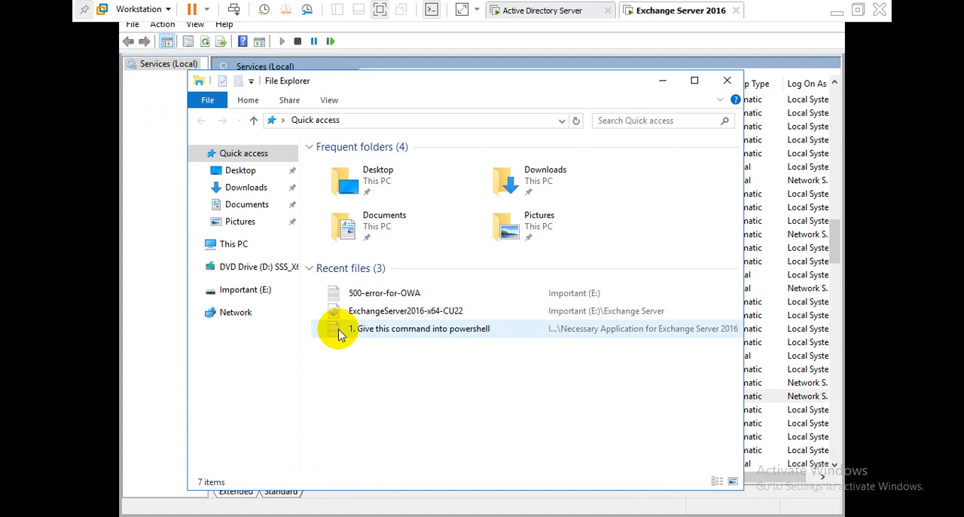
pyautogui.click(726, 80)
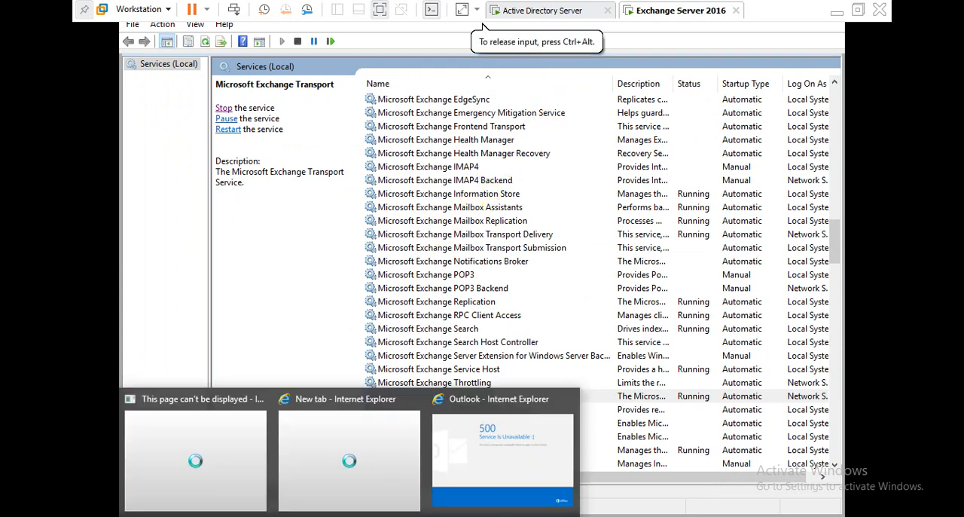
# Step: Reload the Exchange admin center page in Internet Explorer and in Chrome
pyautogui.click(475, 447)
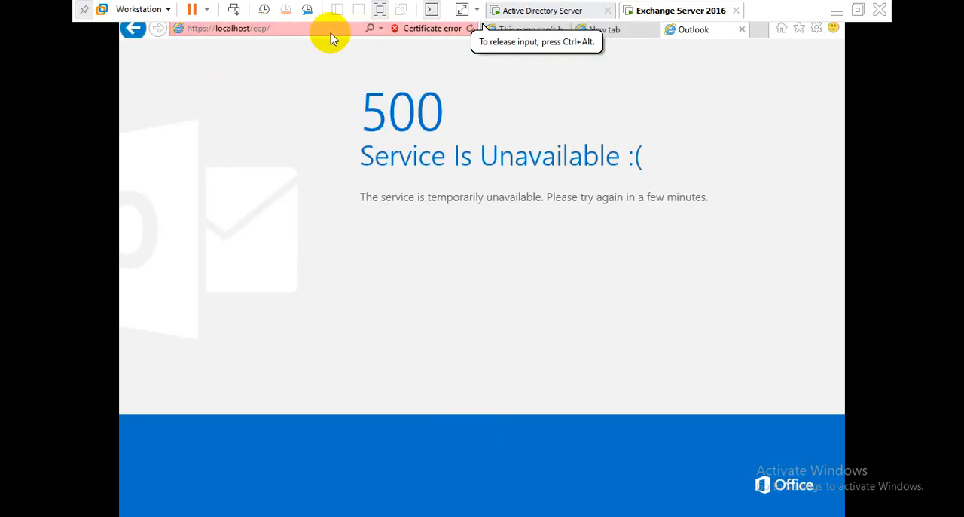
pyautogui.click(469, 30)
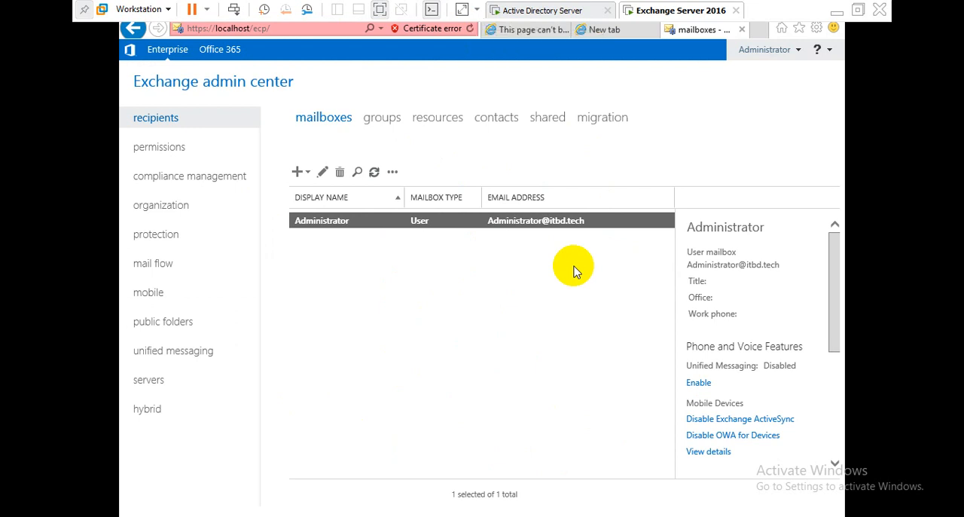
pyautogui.click(336, 514)
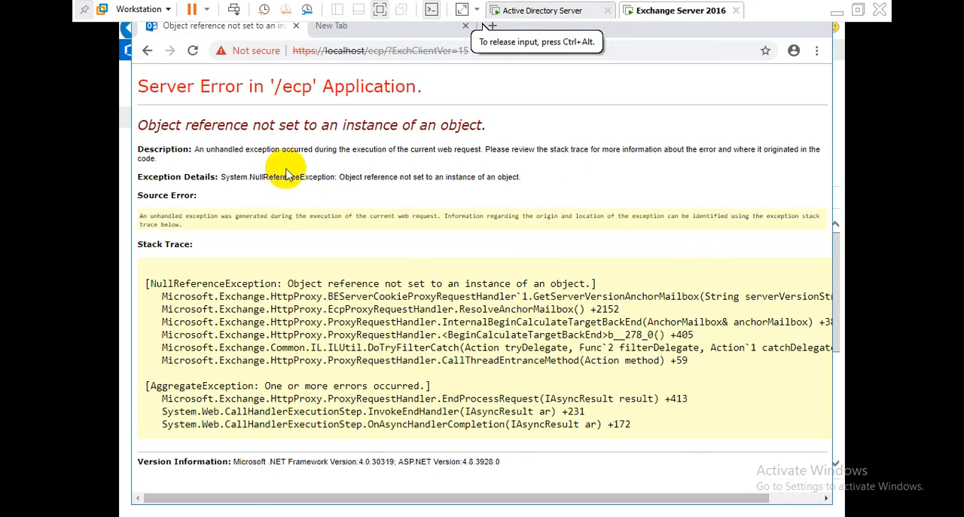
pyautogui.click(192, 50)
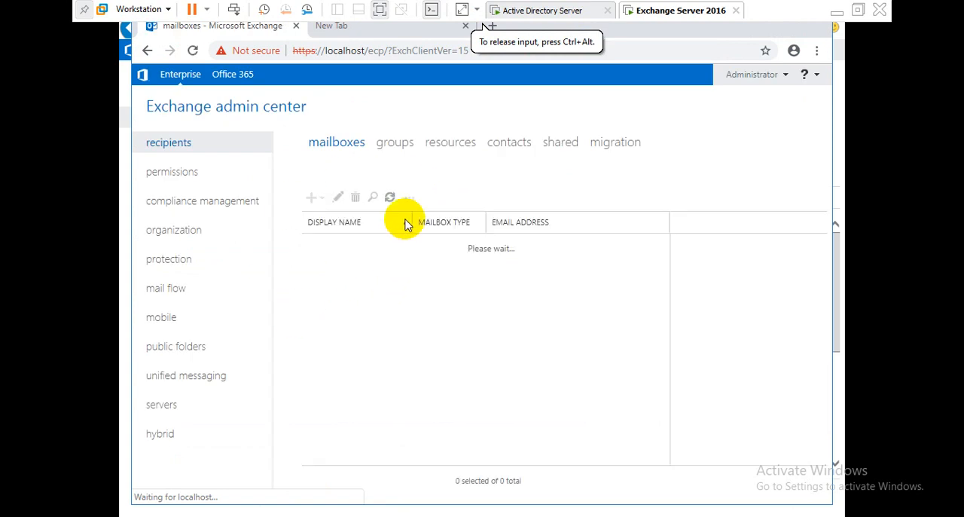
# Step: Open ex-server/ecp in a new Chrome tab and dismiss the password-saved popup
pyautogui.click(338, 25)
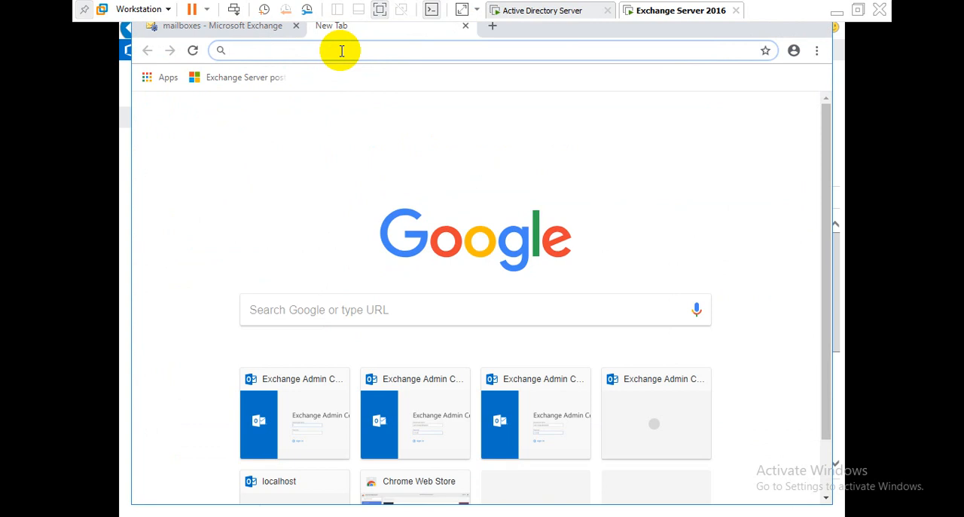
pyautogui.write('ex-')
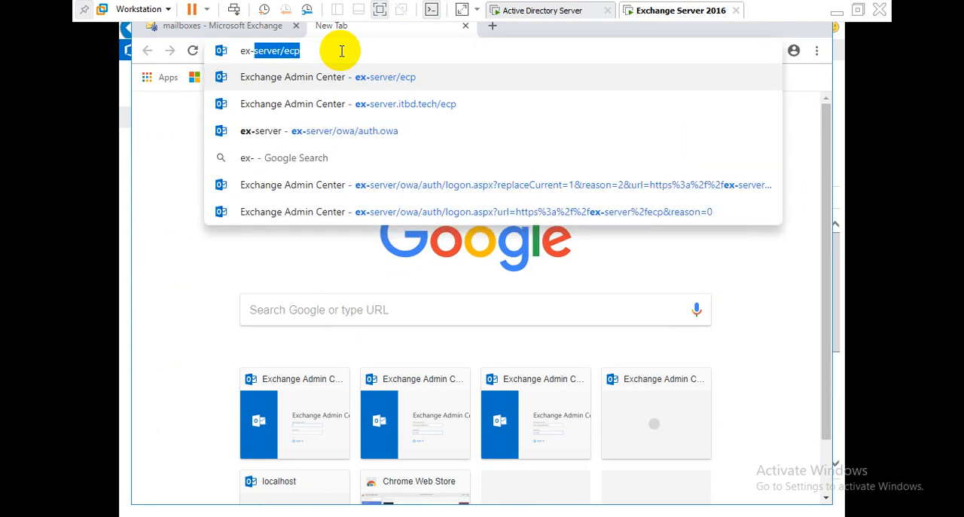
pyautogui.write('server')
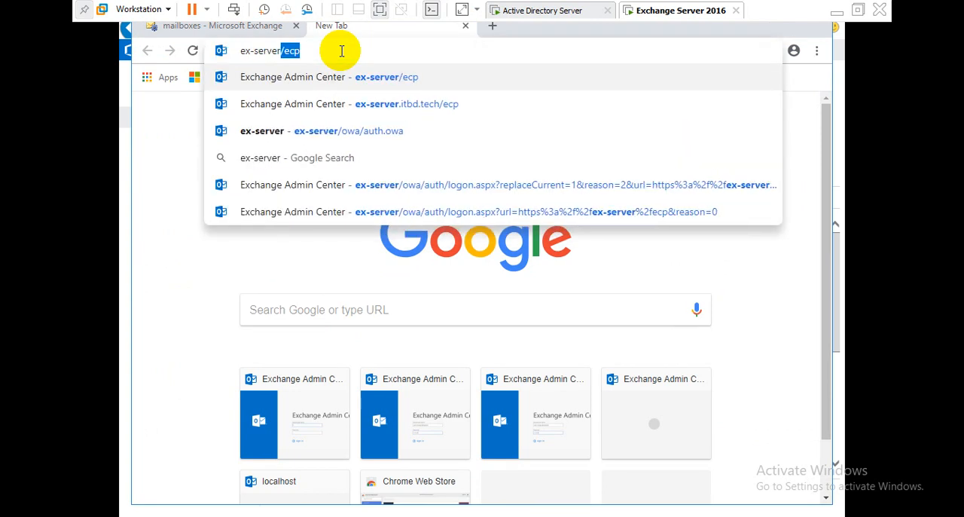
pyautogui.press('Return')
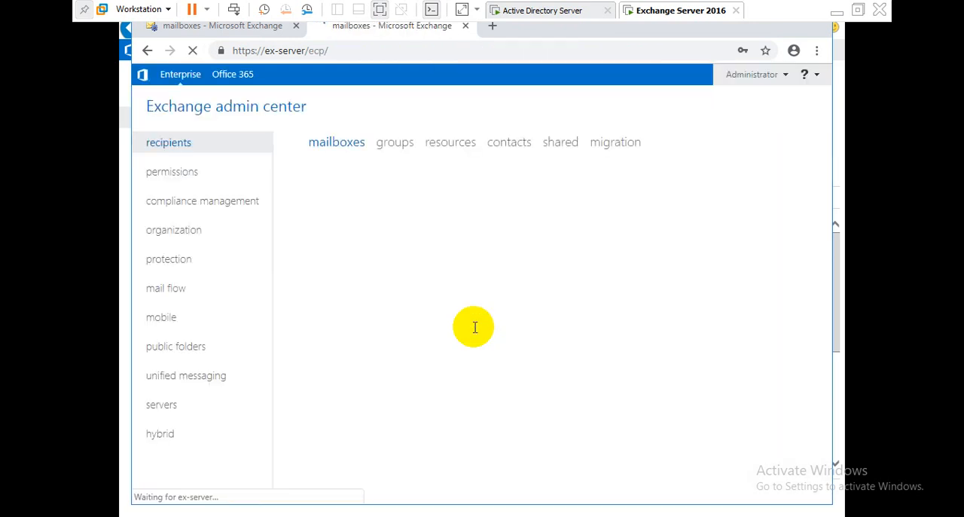
pyautogui.click(689, 165)
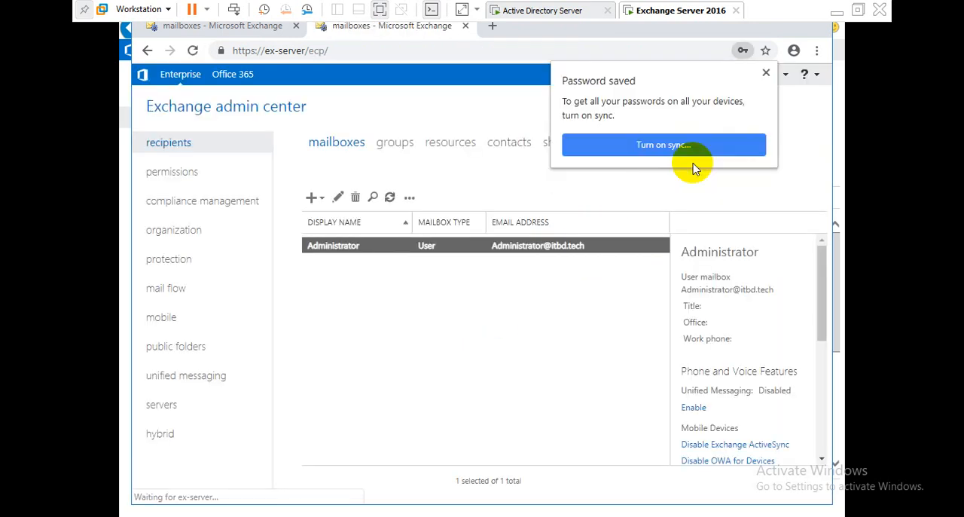
pyautogui.click(766, 72)
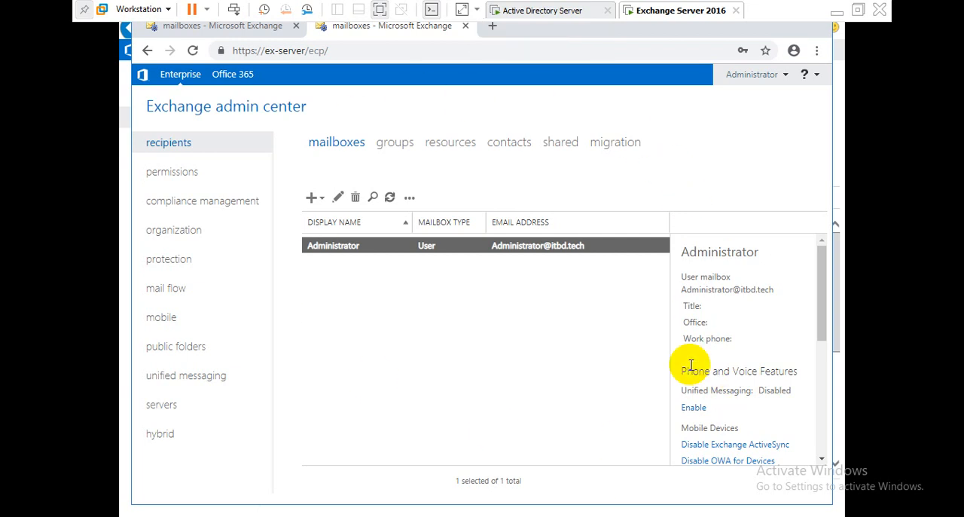
# Step: Browse the admin center sections from servers up through protection and back to recipients
pyautogui.click(164, 405)
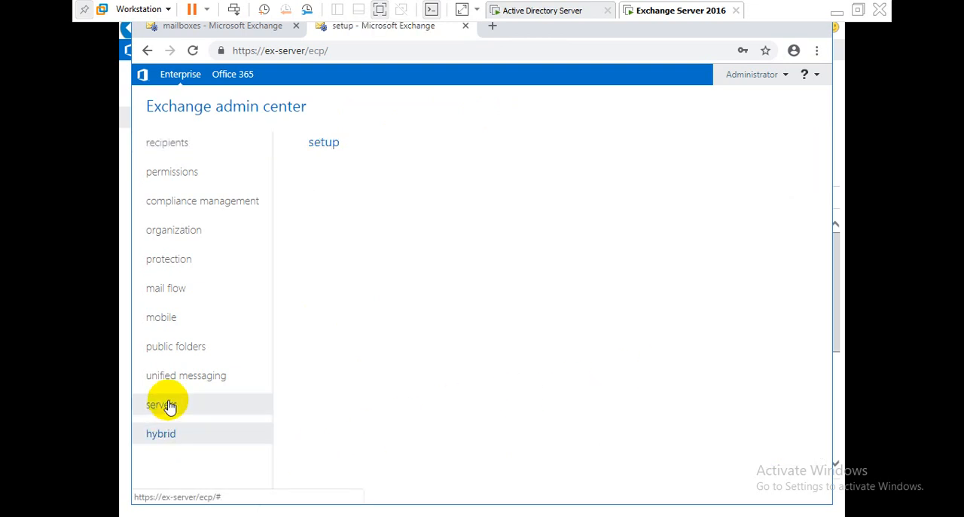
pyautogui.click(170, 375)
pyautogui.click(169, 345)
pyautogui.click(166, 317)
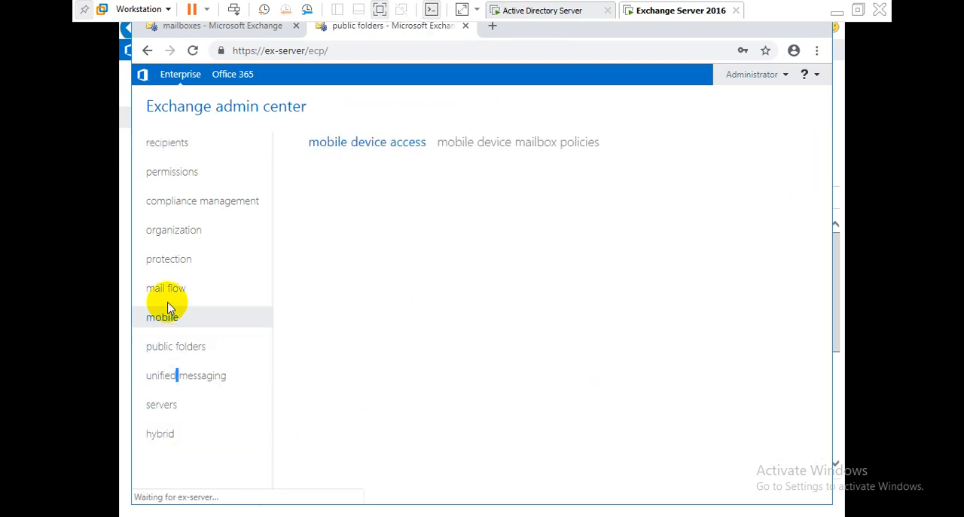
pyautogui.click(170, 259)
pyautogui.click(170, 140)
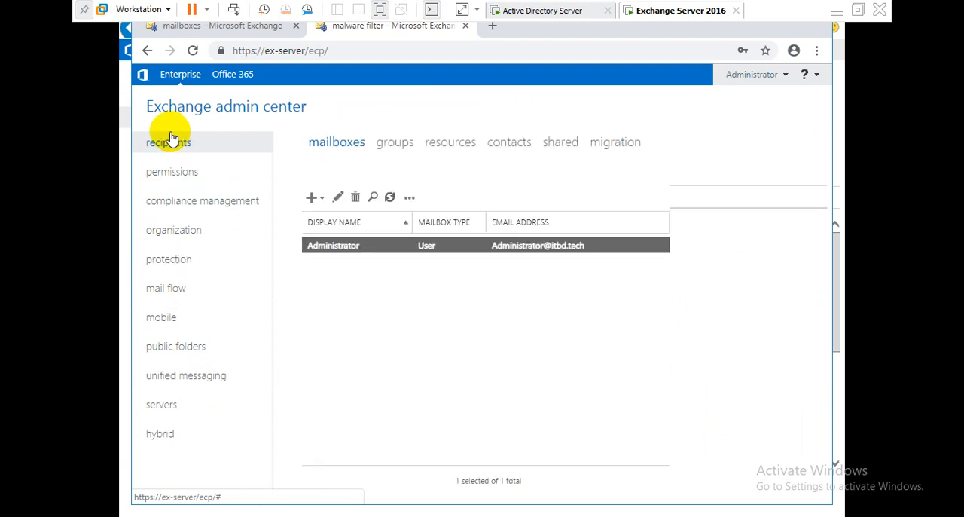